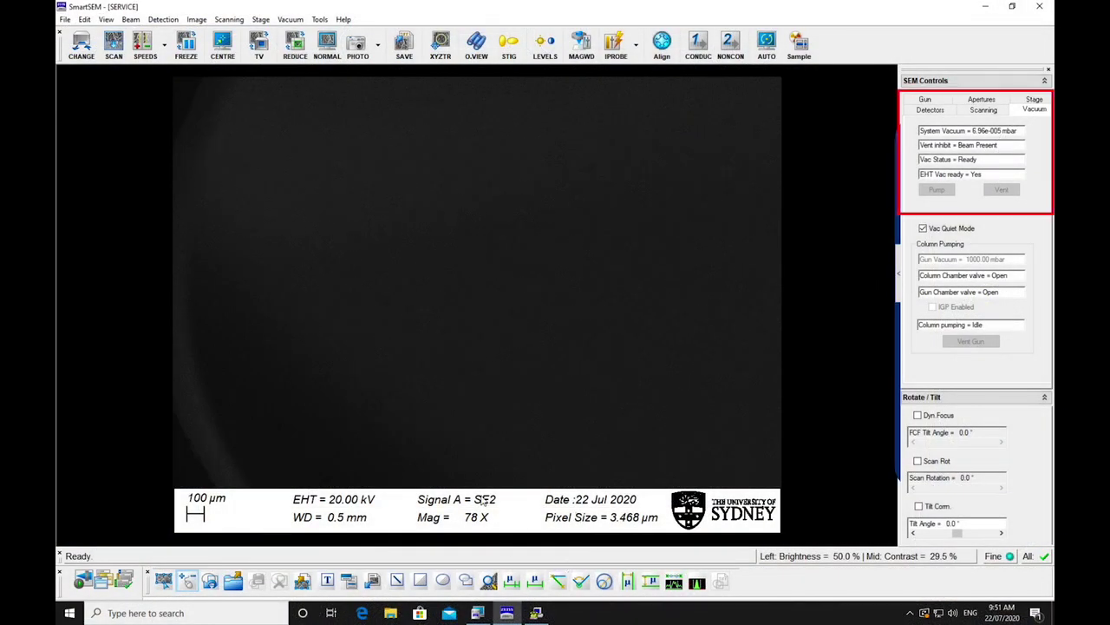
Set Signal A to the TV camera in the Detectors settings to view the chamber interior.
left_click(931, 111)
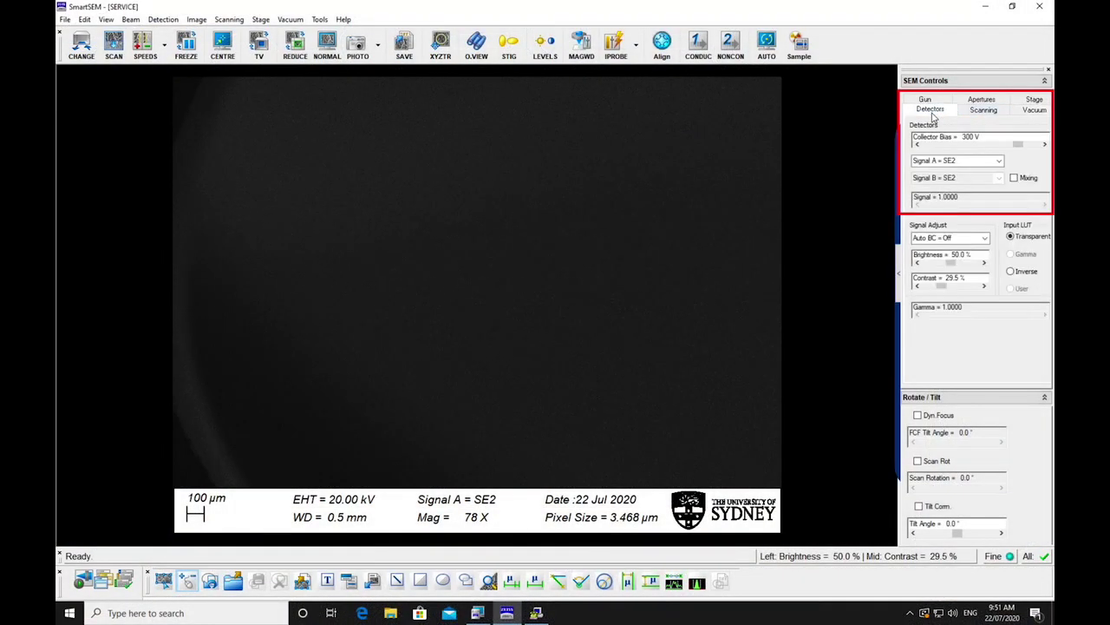
left_click(968, 163)
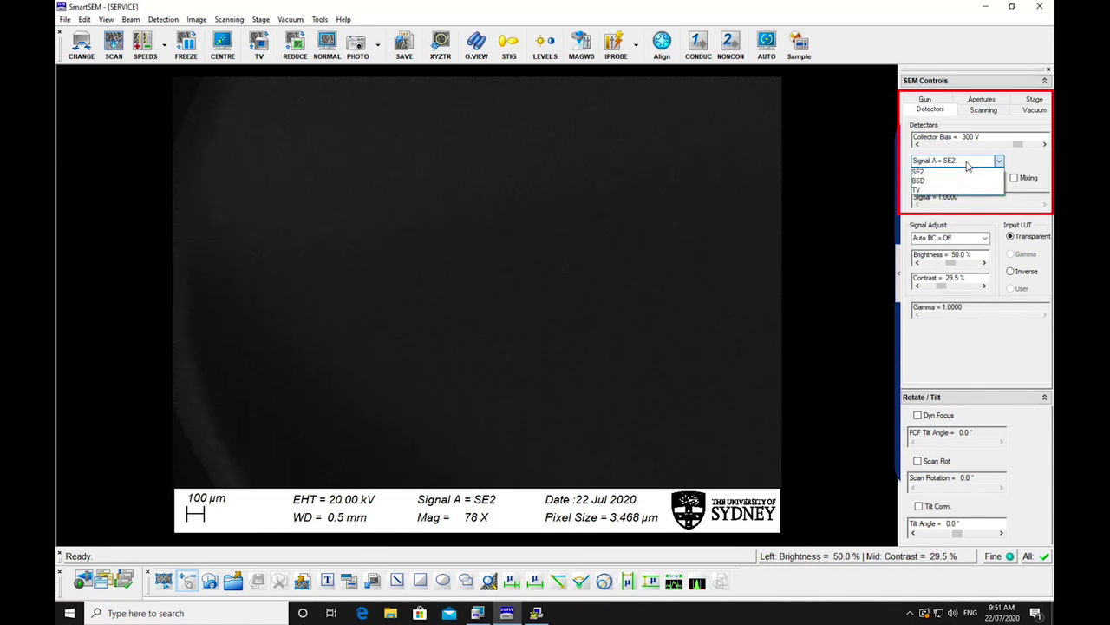
left_click(954, 191)
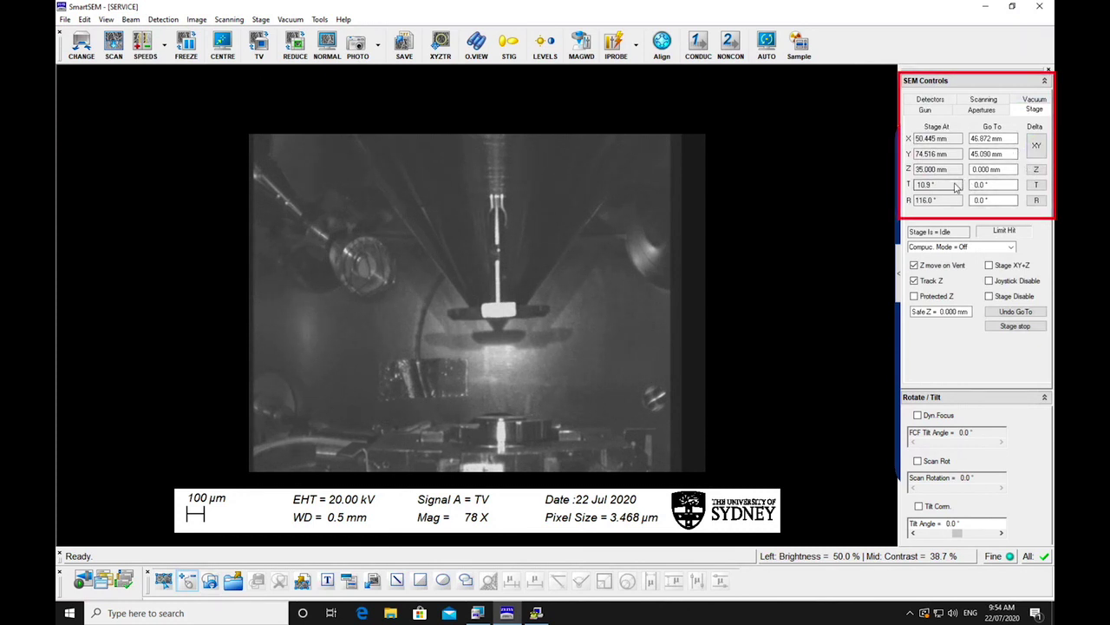
Drive the stage tilt from 10.9° to 0° using the T Go To value.
double_click(983, 187)
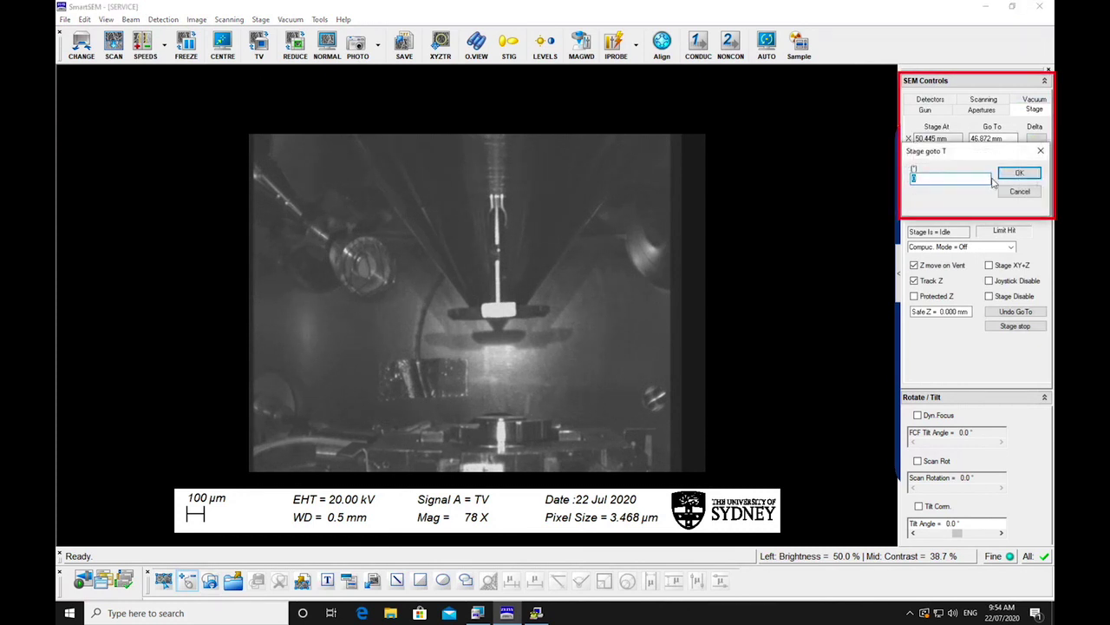
left_click(1005, 176)
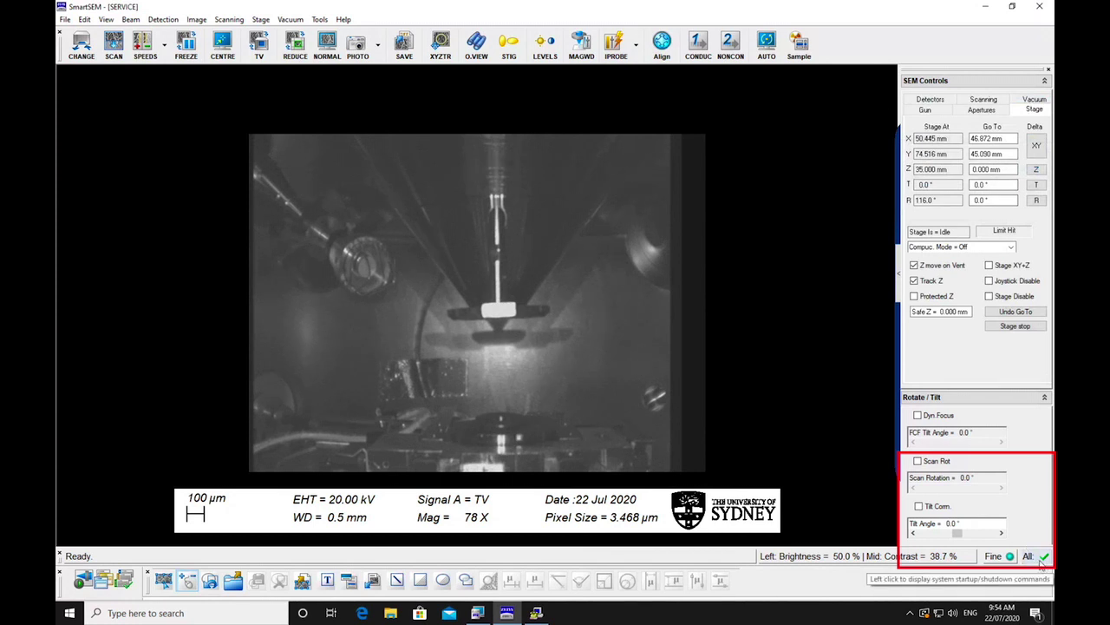
Choose Shutdown Gun from the All: status menu so EHT runs down to 0 kV.
left_click(1041, 560)
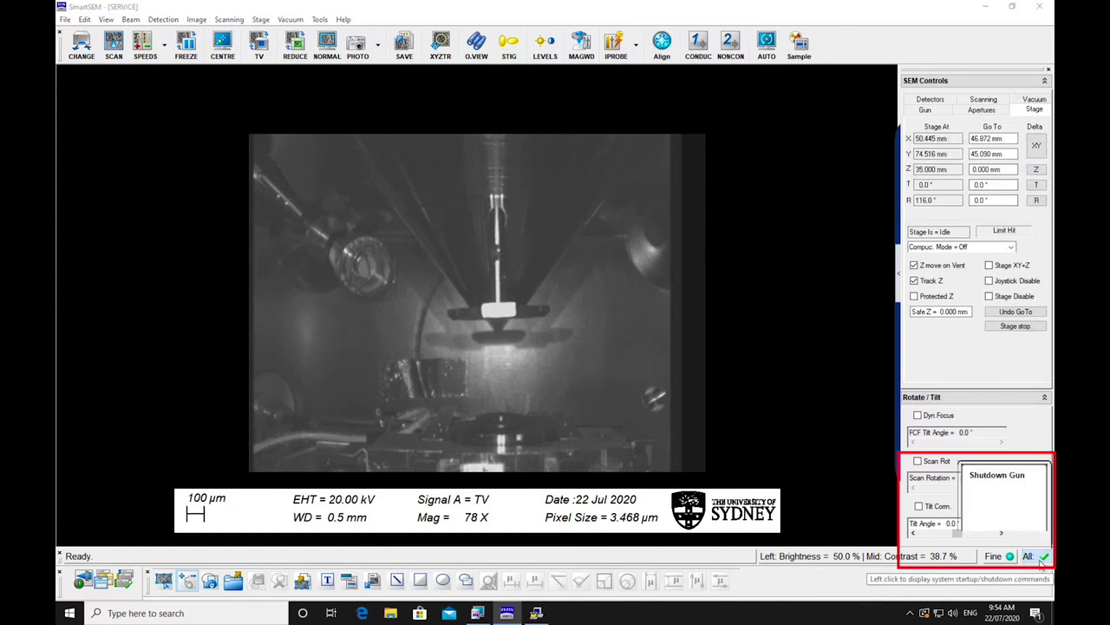
left_click(1020, 491)
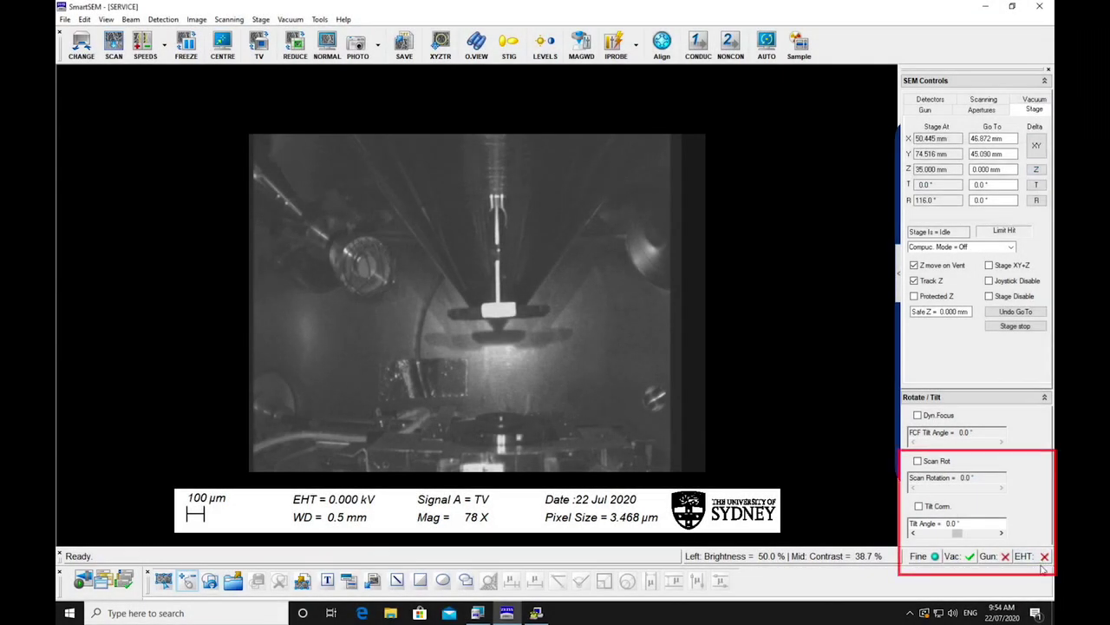
Vent the chamber from the Vac: status menu, confirming the venting warning.
left_click(954, 556)
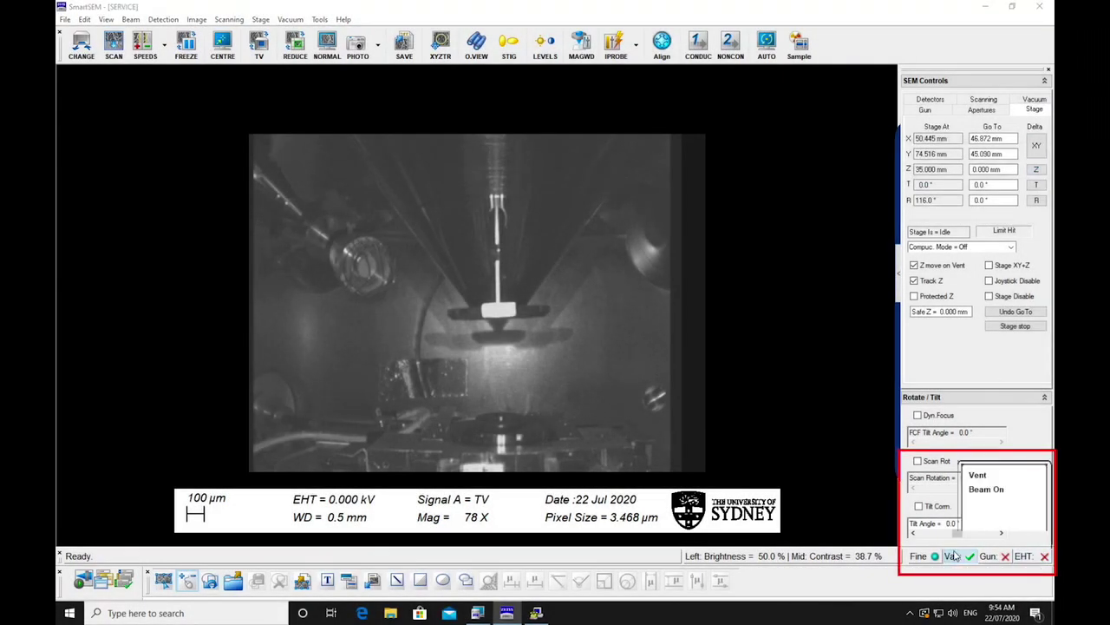
left_click(983, 476)
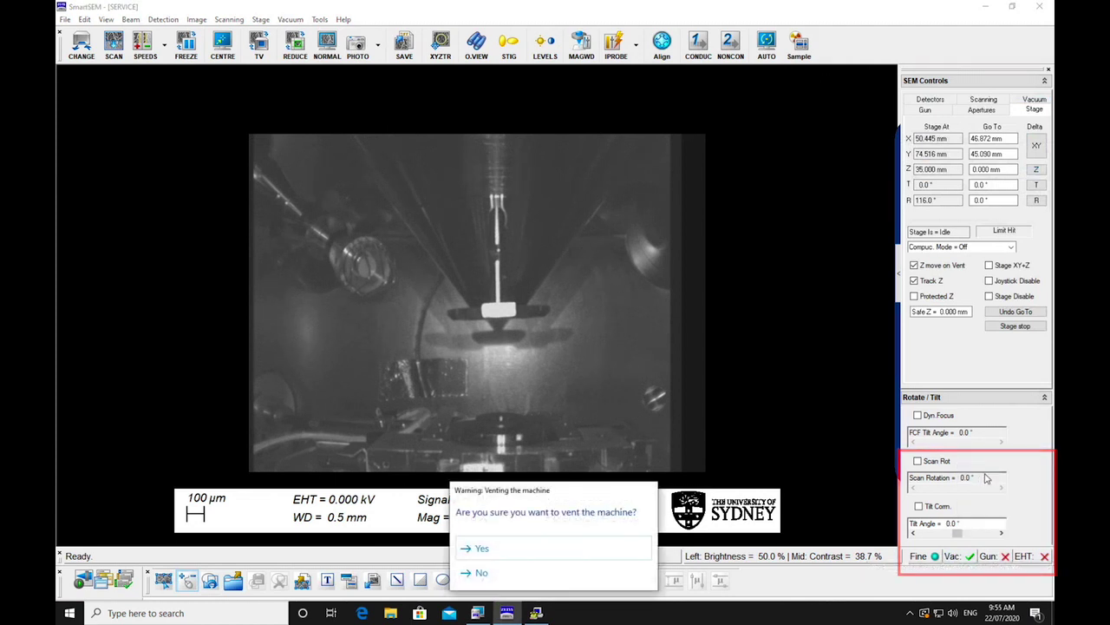
left_click(557, 553)
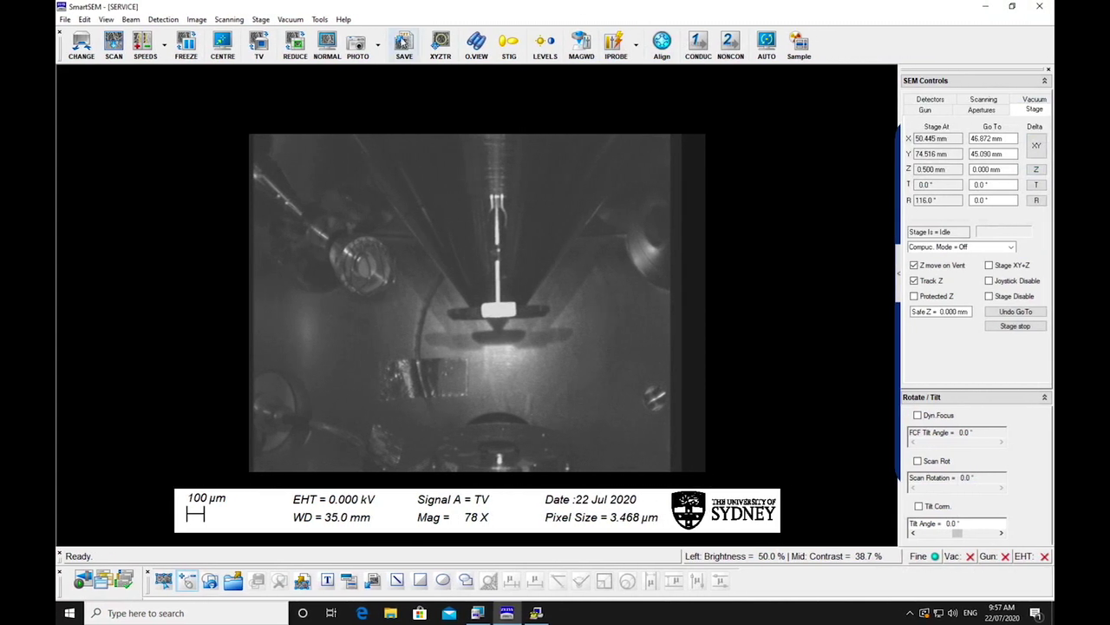
Choose Pump from the Vac: status menu to restore chamber vacuum.
left_click(965, 561)
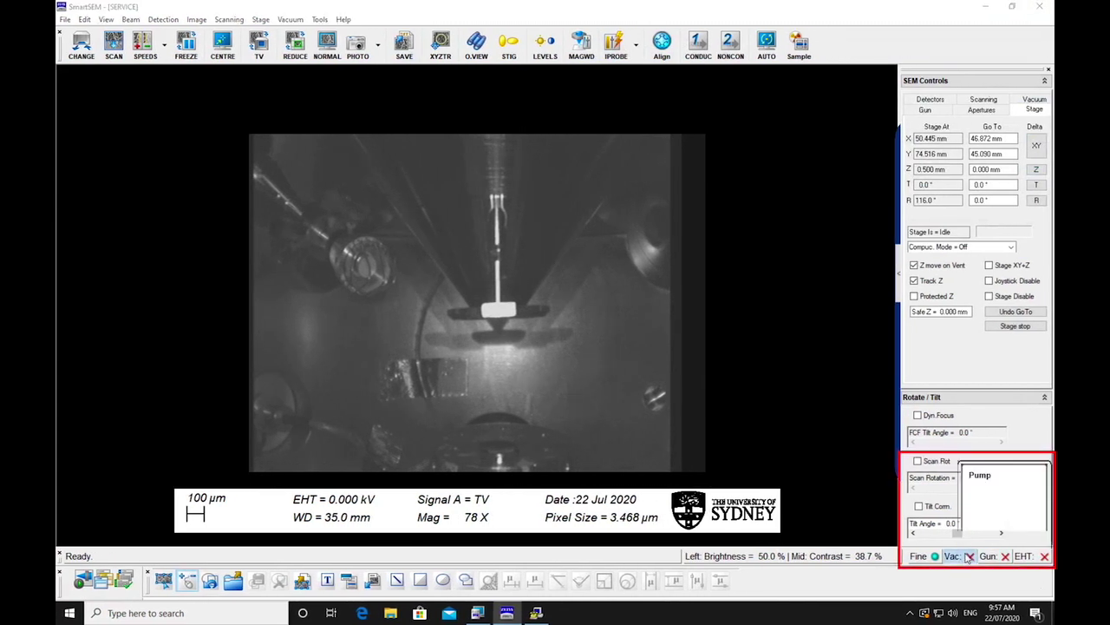
left_click(988, 479)
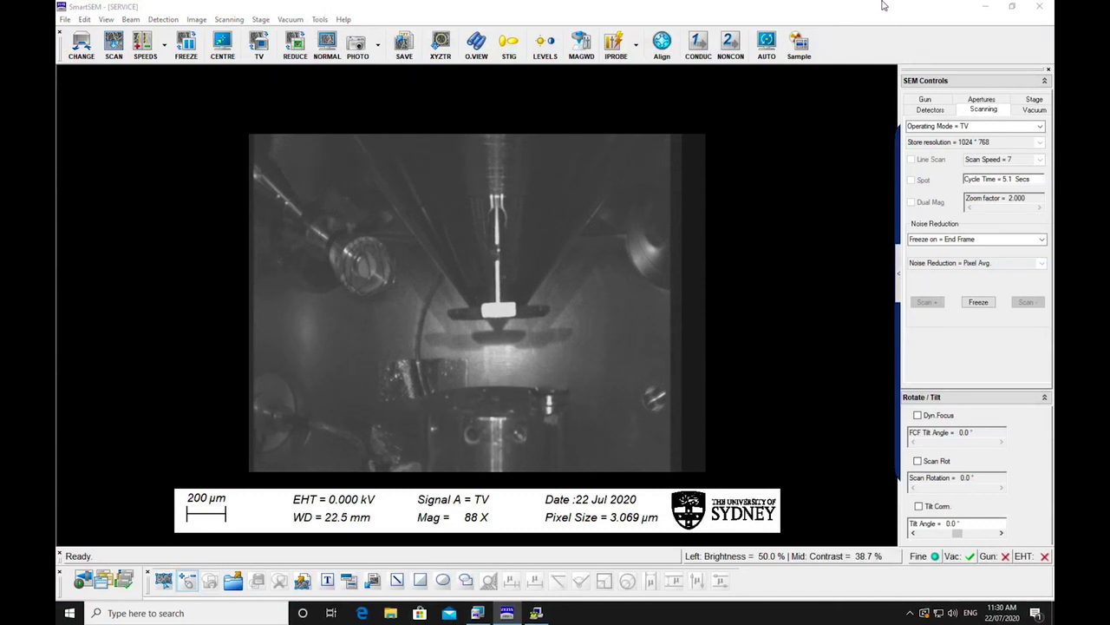
Confirm the 20.00 kV EHT target and set the gun spot size to 400.
double_click(359, 498)
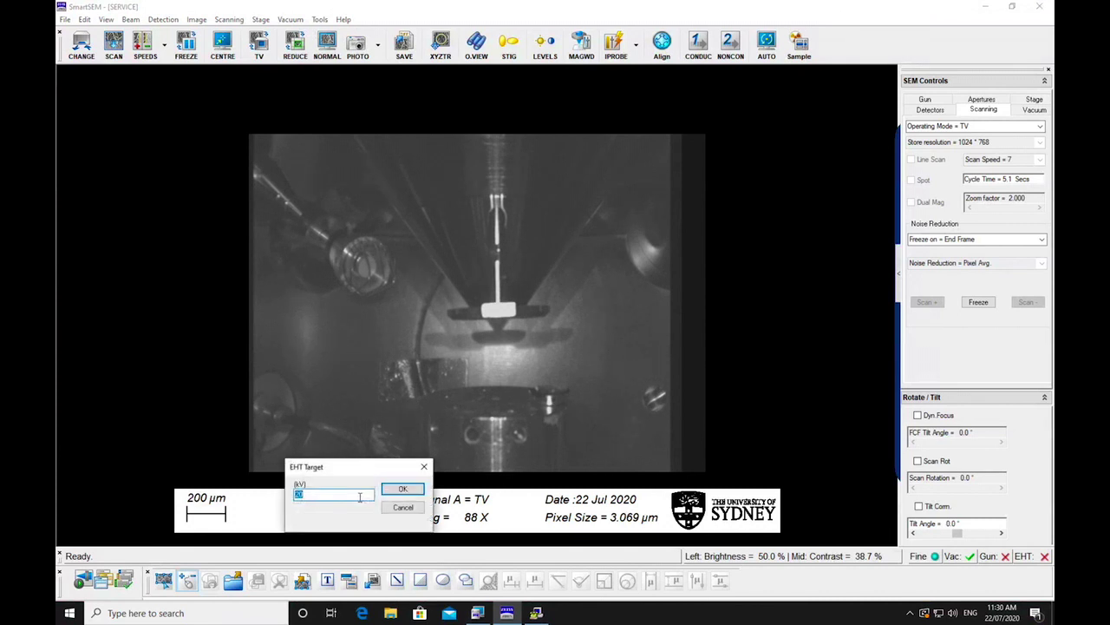
left_click(404, 489)
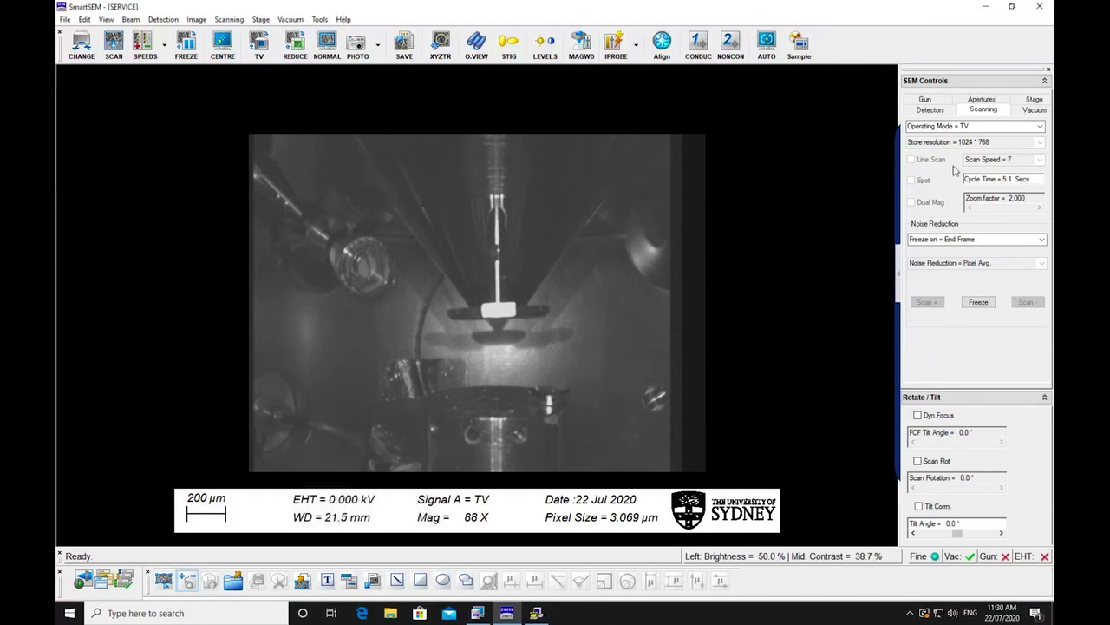
left_click(975, 101)
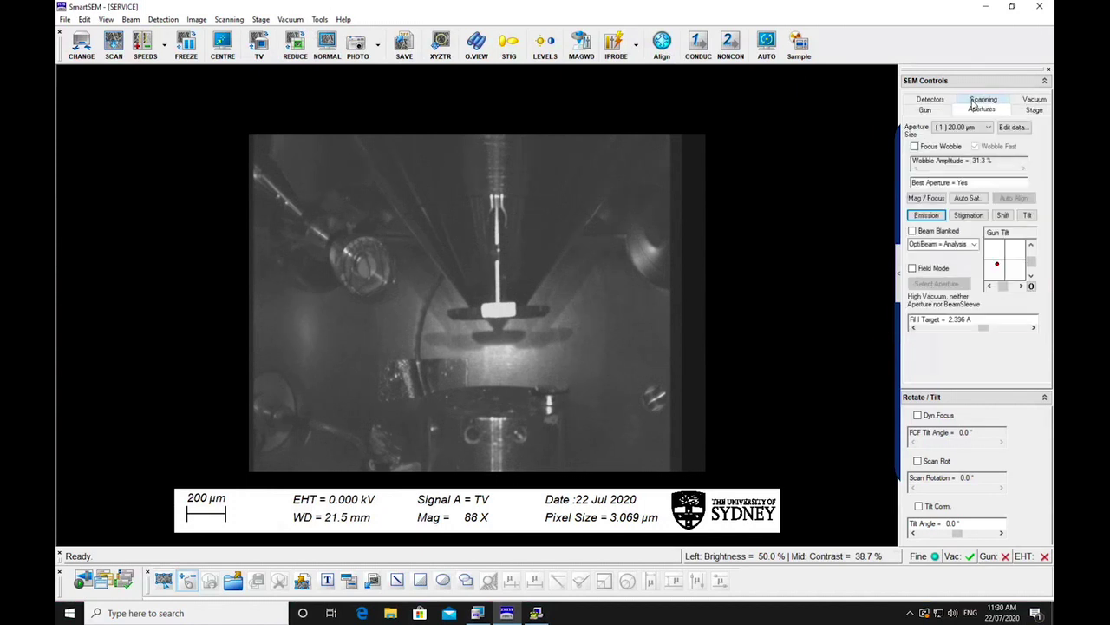
left_click(938, 110)
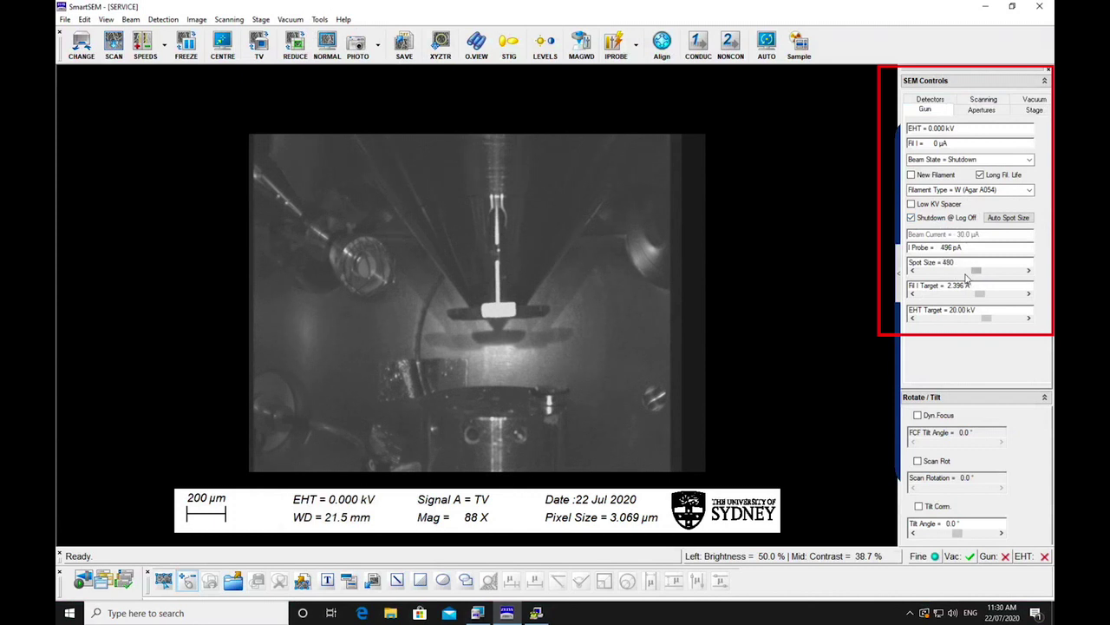
double_click(957, 266)
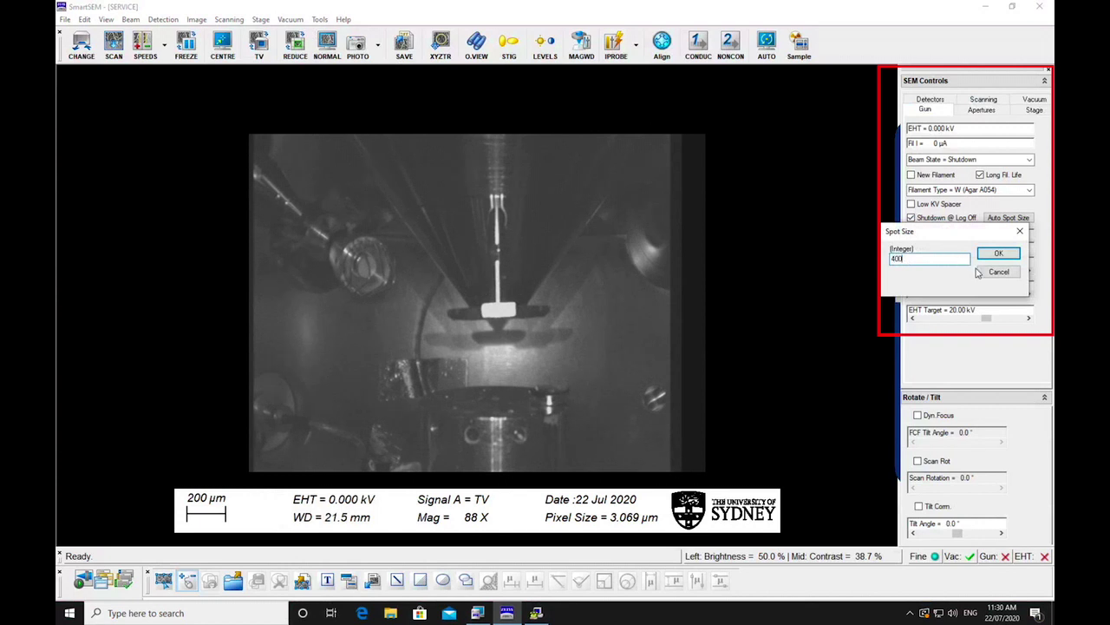
left_click(984, 257)
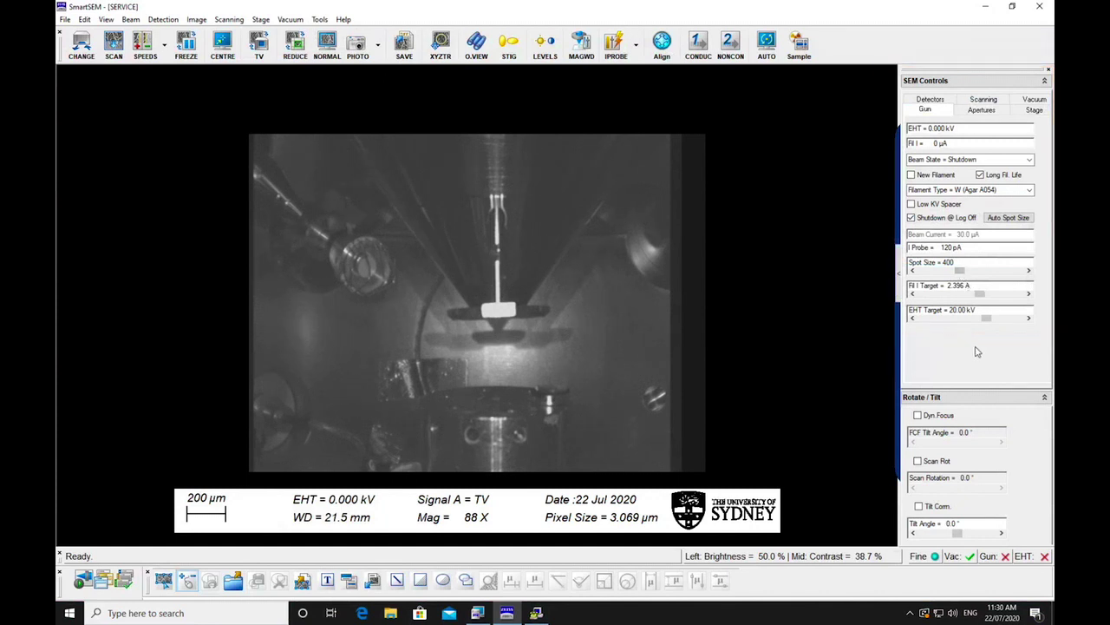
Turn the beam on from the Vac: status menu, bringing EHT to 20.00 kV.
left_click(959, 562)
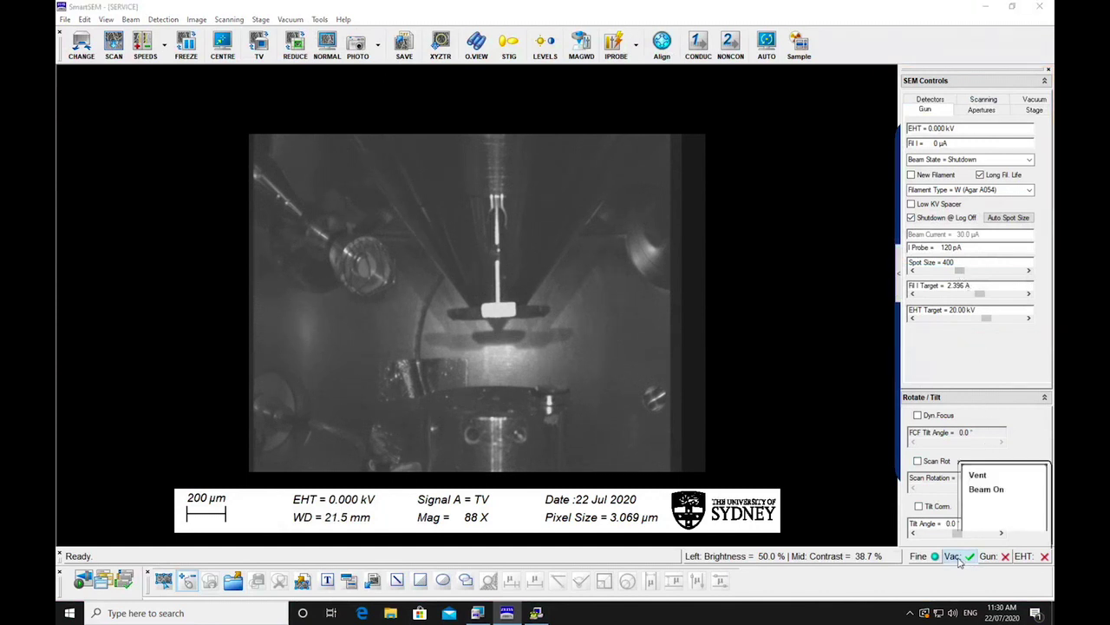
left_click(991, 491)
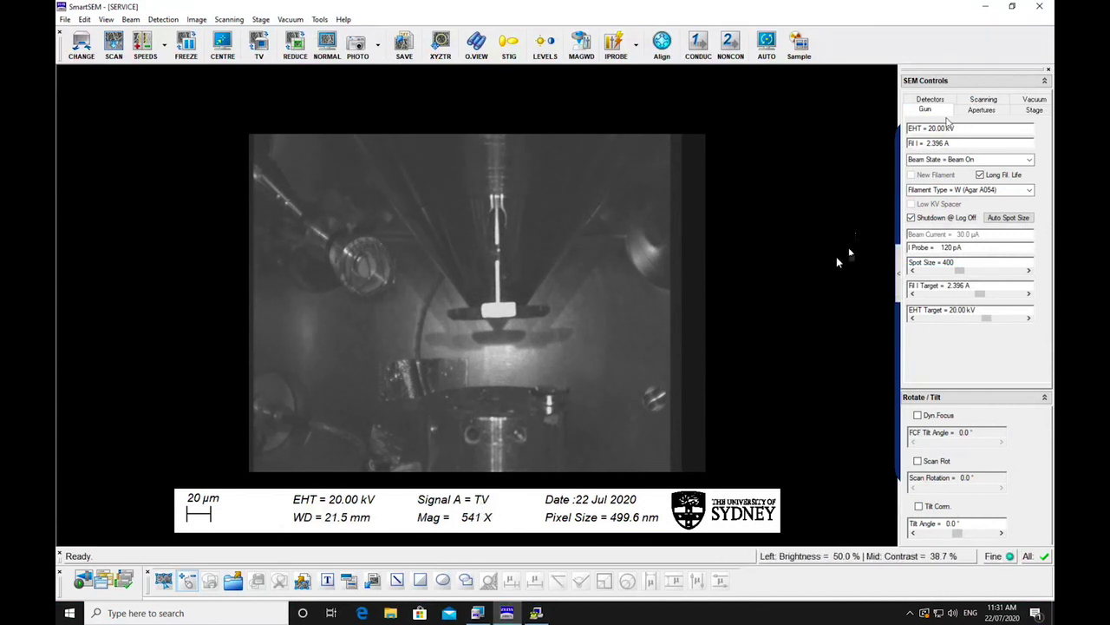
Set Signal A to SE2 in the Detectors settings and confirm SE2 in the data bar.
left_click(946, 101)
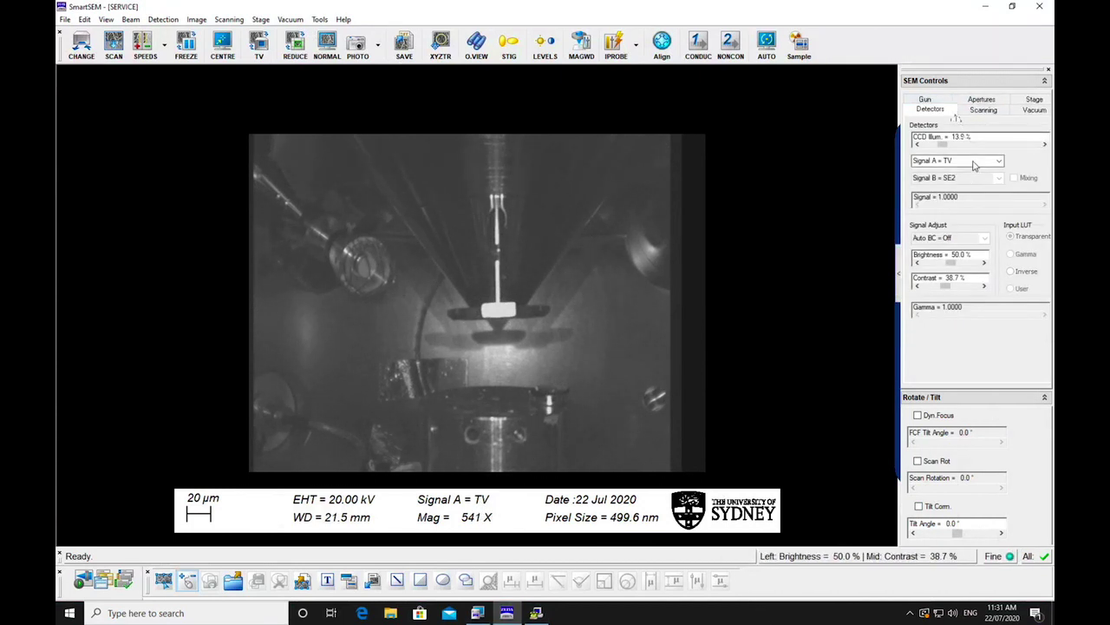
left_click(971, 161)
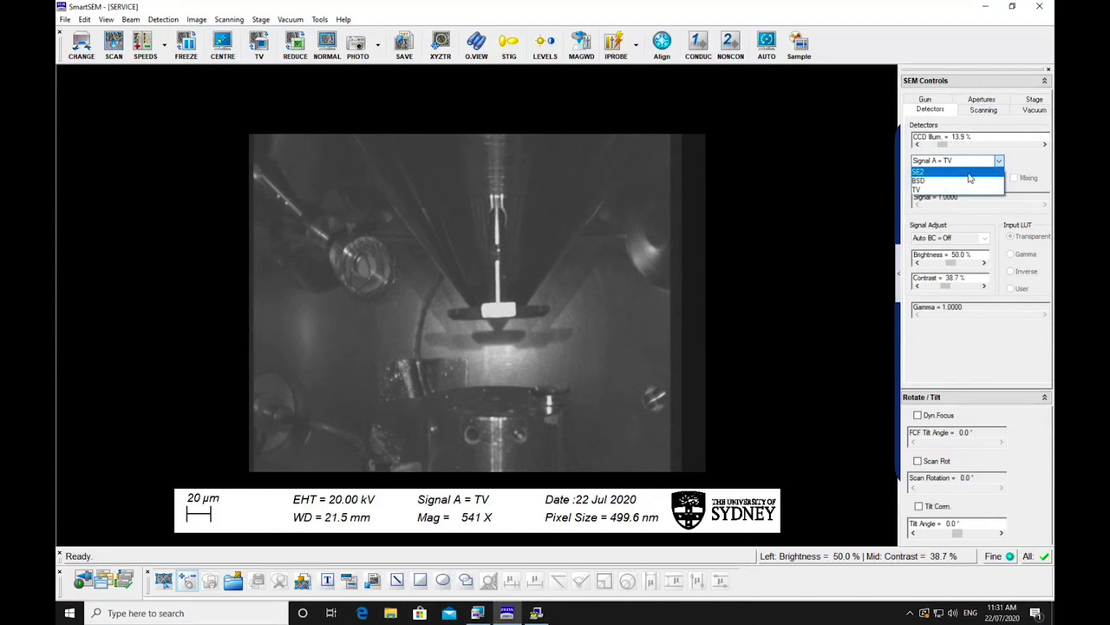
left_click(969, 173)
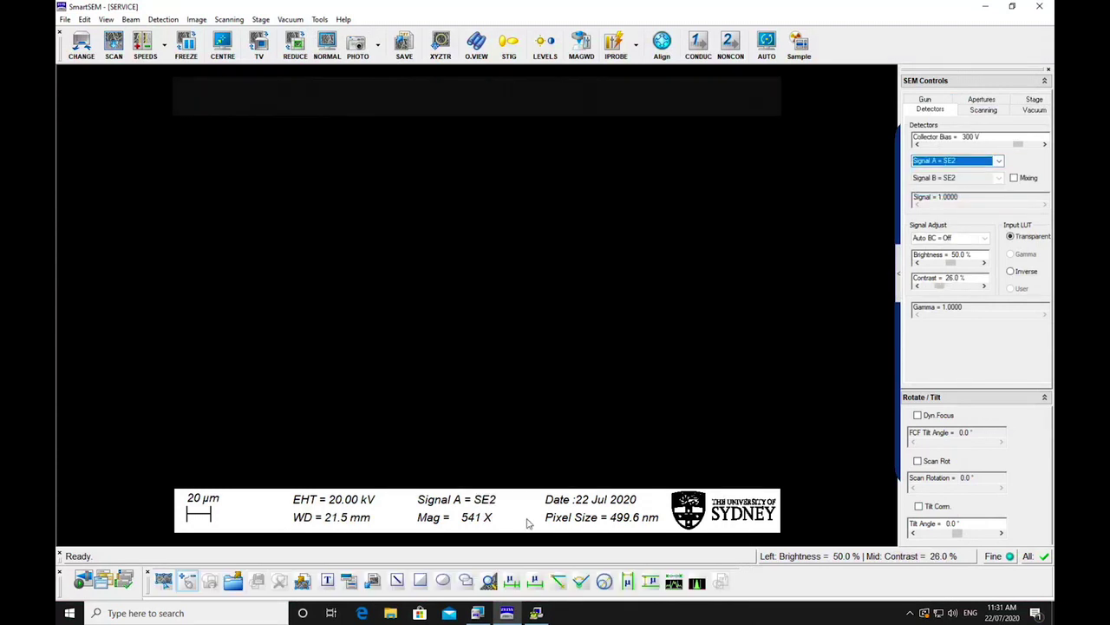
double_click(483, 503)
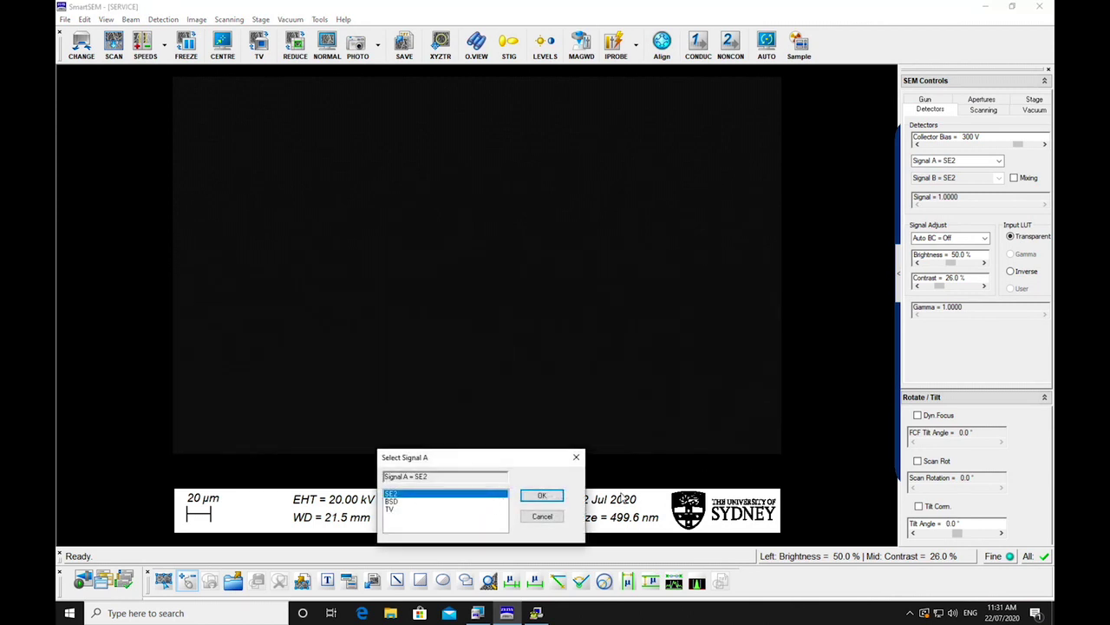
left_click(542, 496)
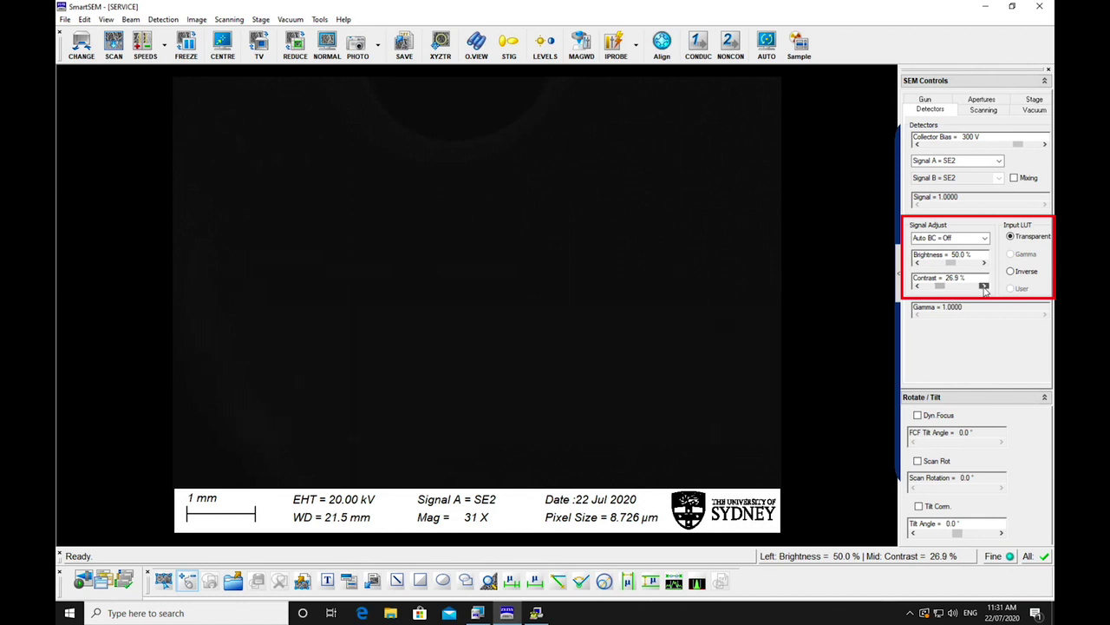
Drag the Contrast slider up to 39.7% to reveal the sample surface.
left_click_drag(940, 289, 946, 288)
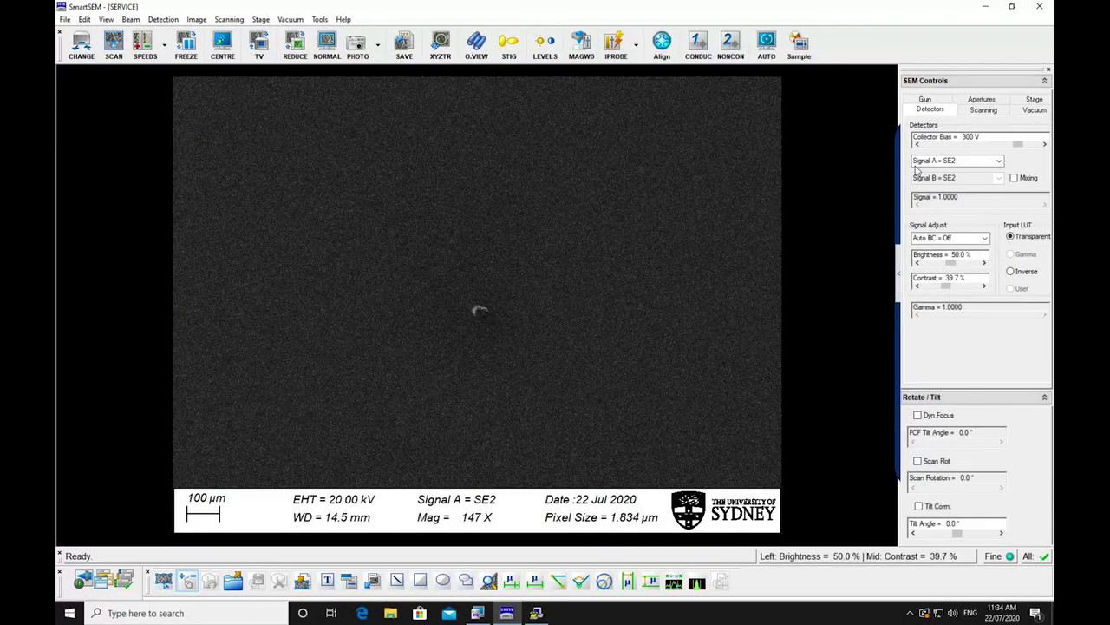
Show the emission image with crosshair on the Apertures tab, then return to normal imaging.
left_click(987, 100)
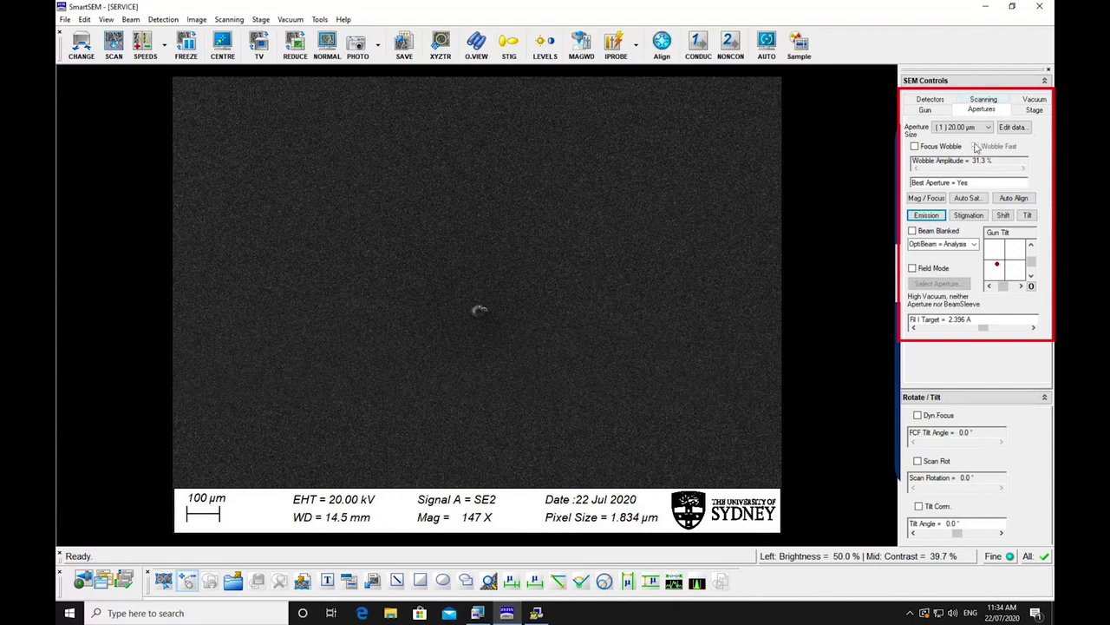
left_click(933, 216)
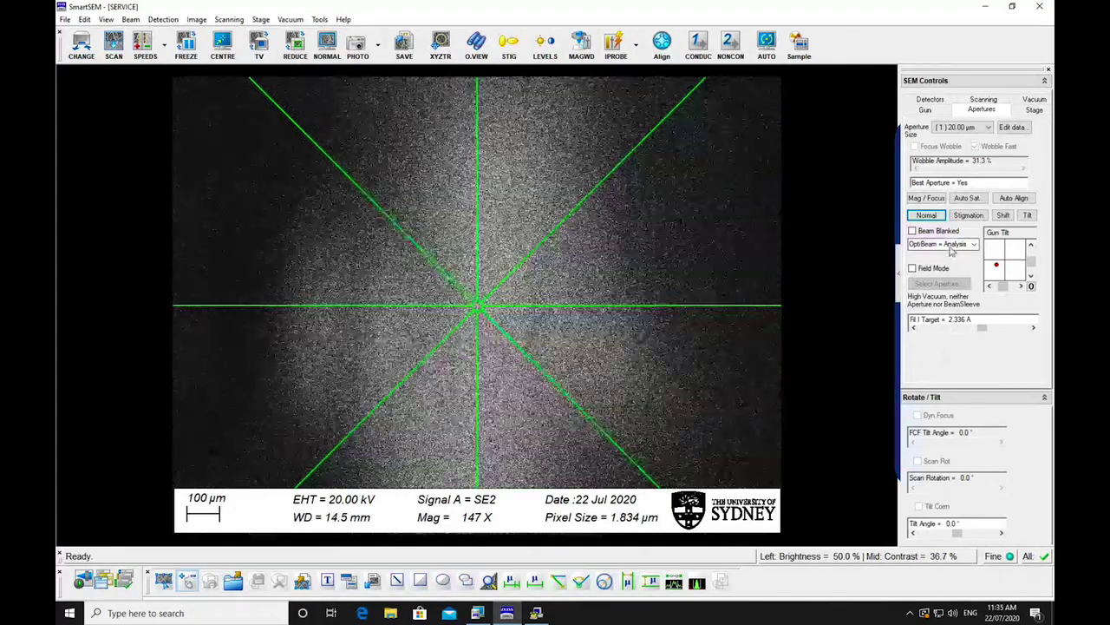
left_click(940, 217)
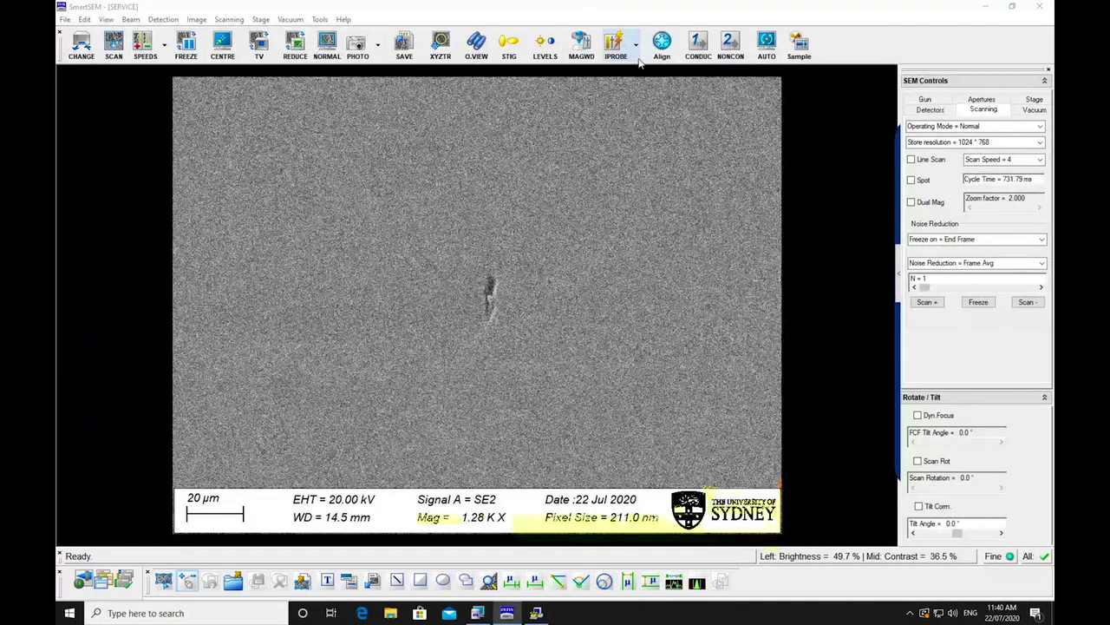
Move a Focus Wobble reduced raster onto the feature, zoom to 2.30 K X, focus, then switch it off.
left_click(640, 61)
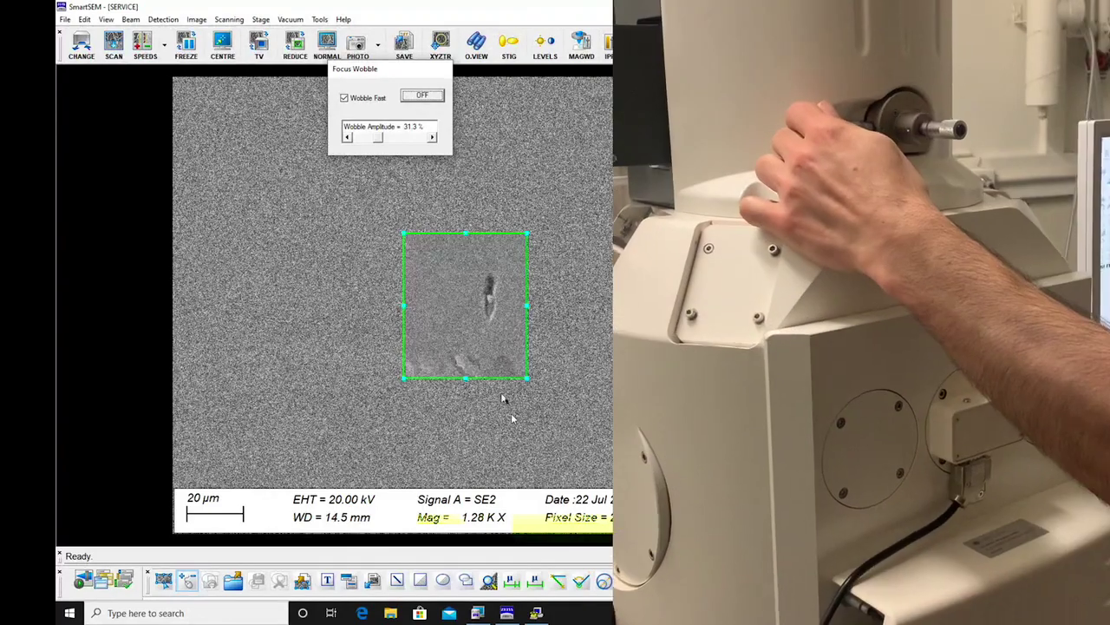
left_click_drag(497, 379, 521, 363)
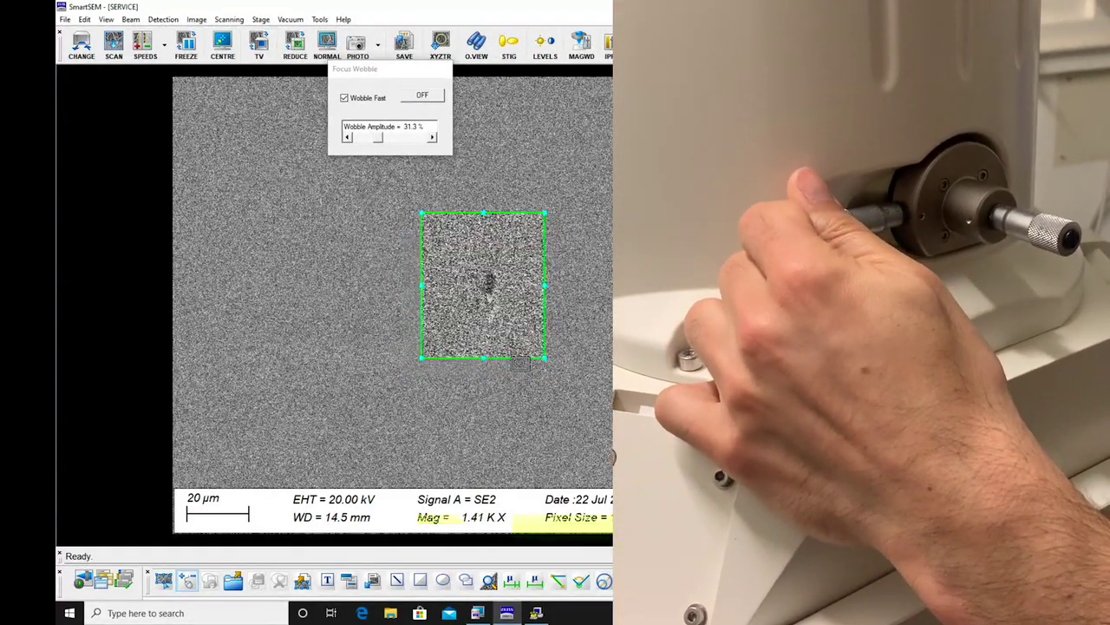
scroll(521, 362, "up", 3)
scroll(520, 363, "up", 3)
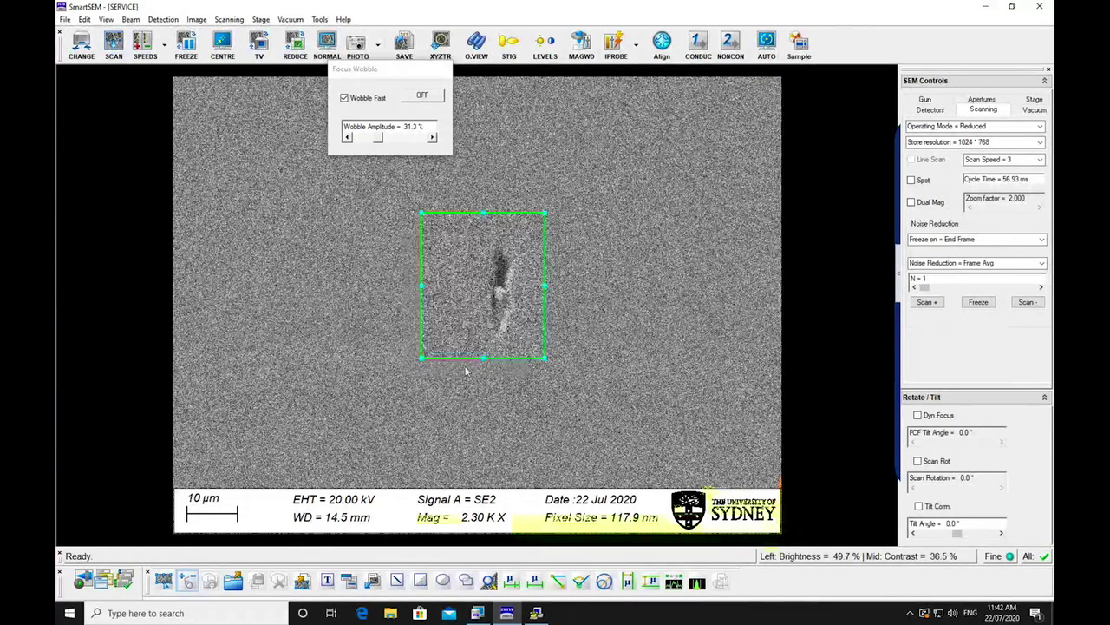
left_click(424, 96)
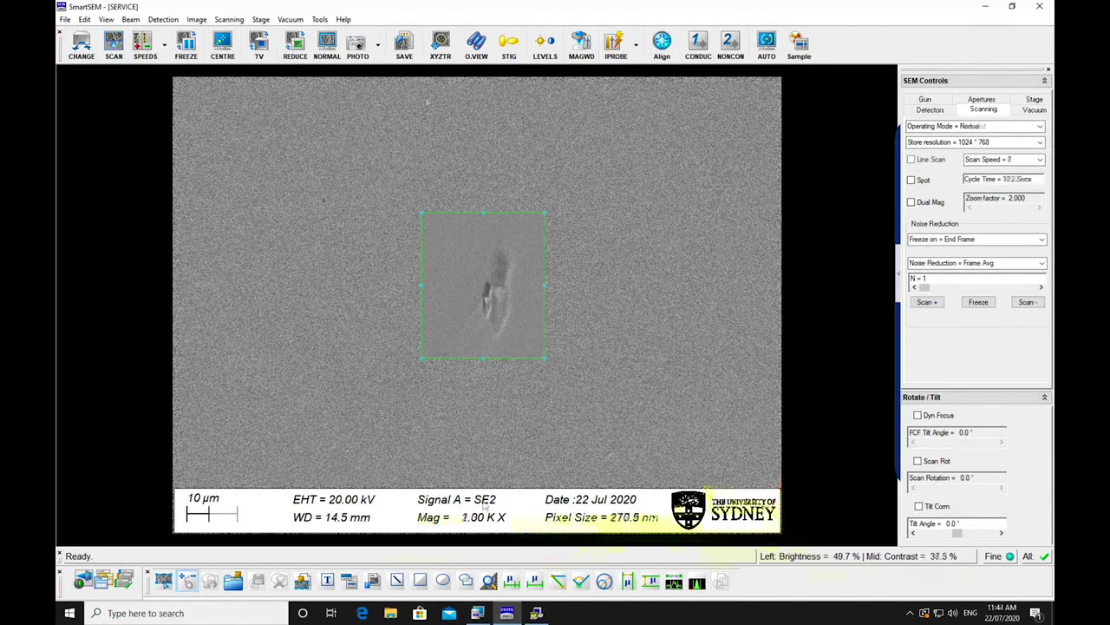
Set Signal A to the BSD detector and place the reduced raster over the feature.
double_click(476, 502)
left_click(435, 503)
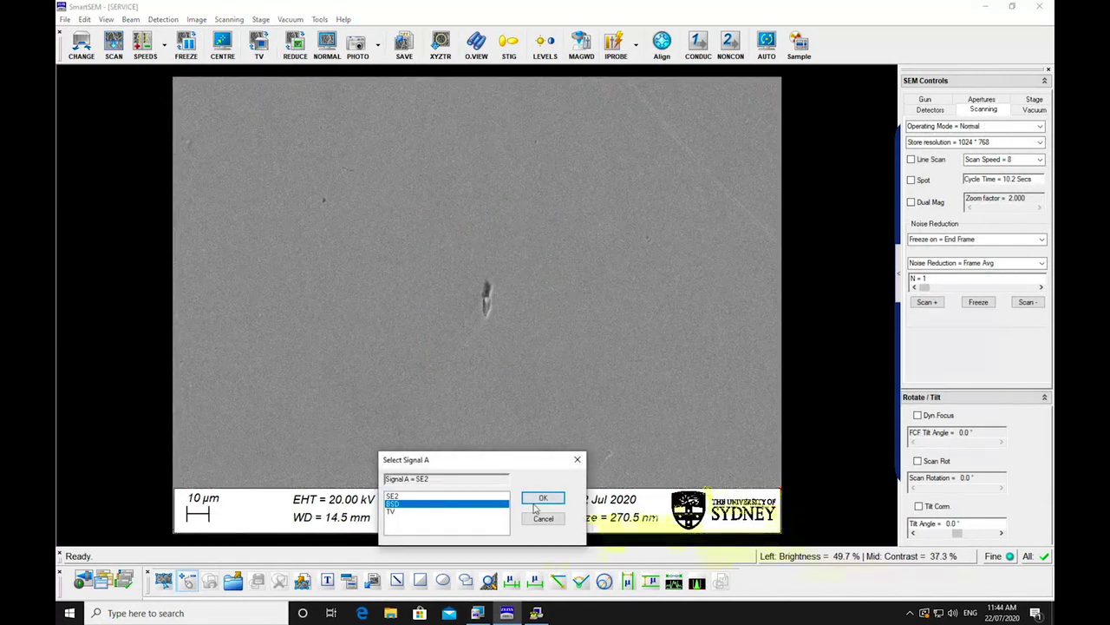
left_click(541, 500)
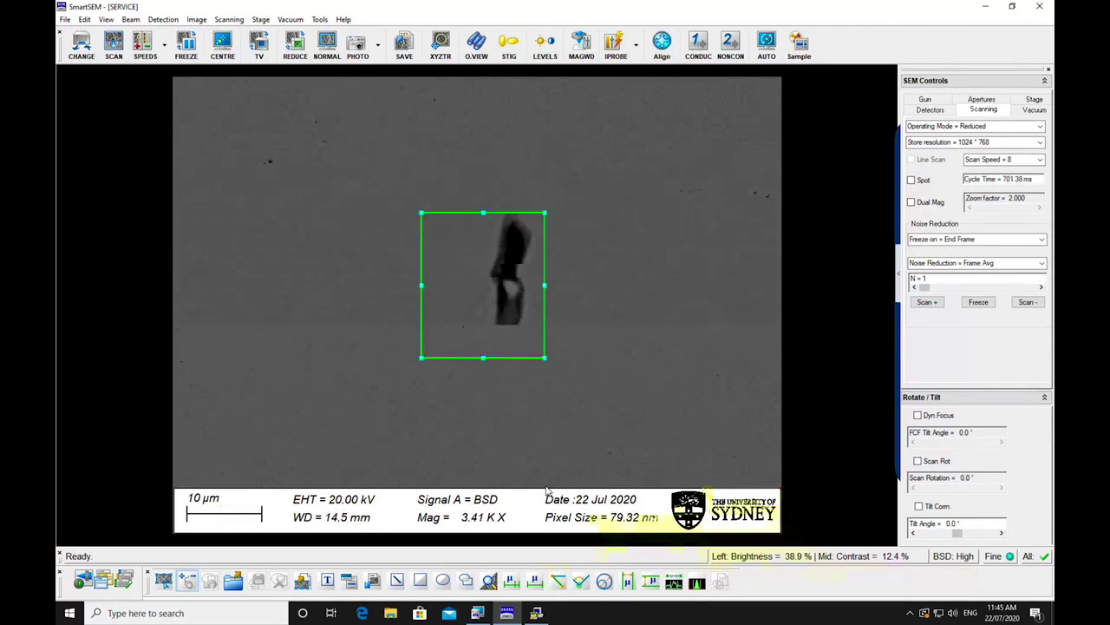
left_click_drag(508, 358, 540, 370)
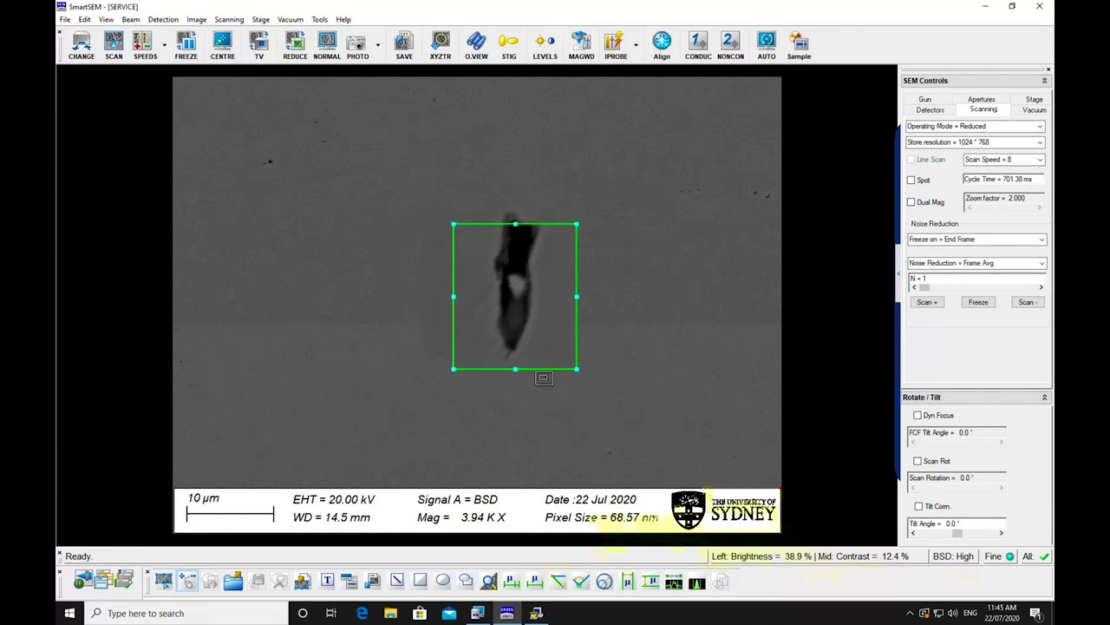
double_click(469, 517)
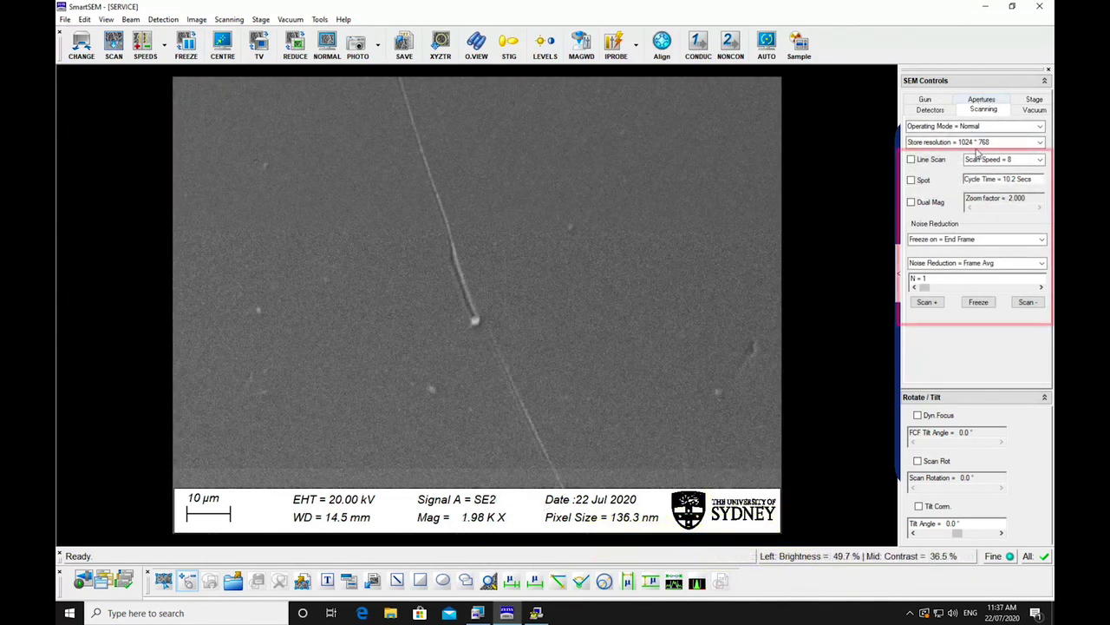
Set scan speed 8 and freeze the fibre image at the end of the frame with Ctrl+F.
left_click(989, 165)
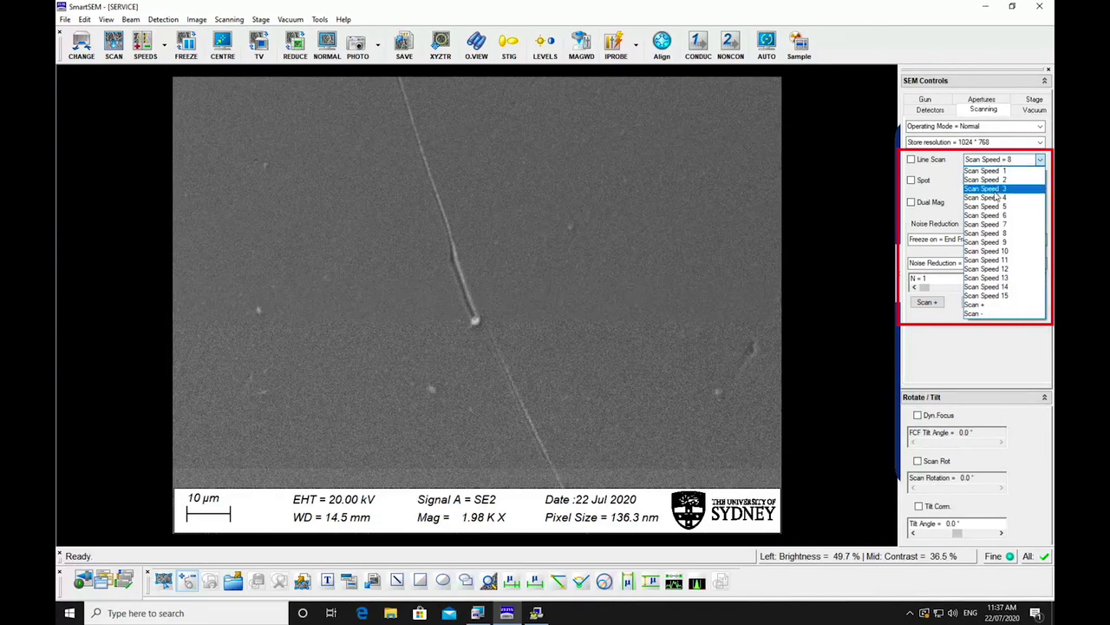
left_click(999, 234)
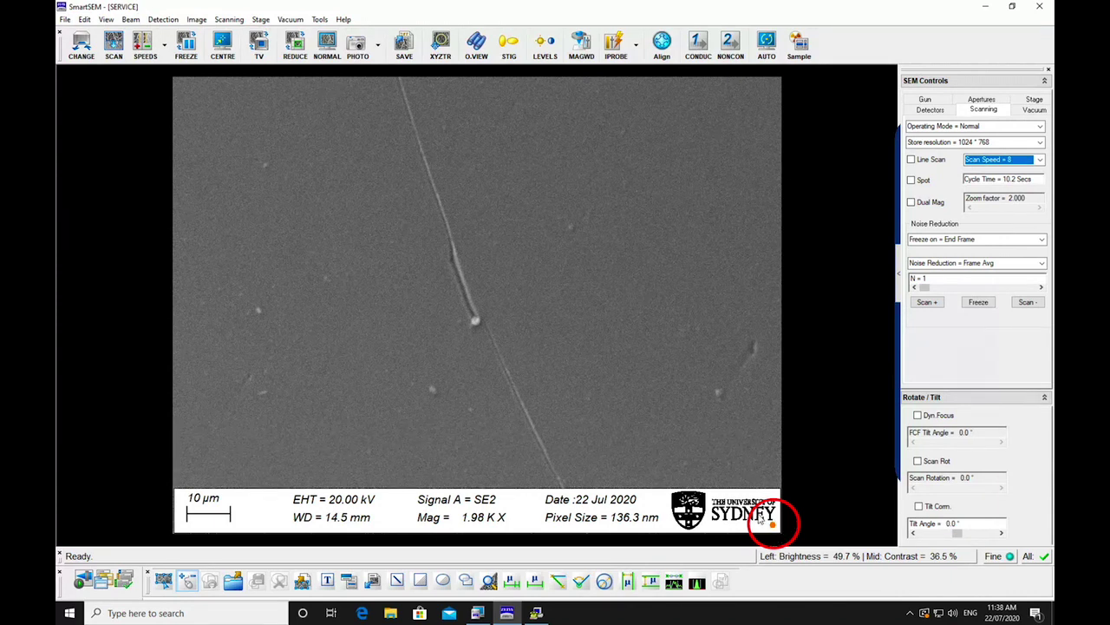
key("ctrl+f")
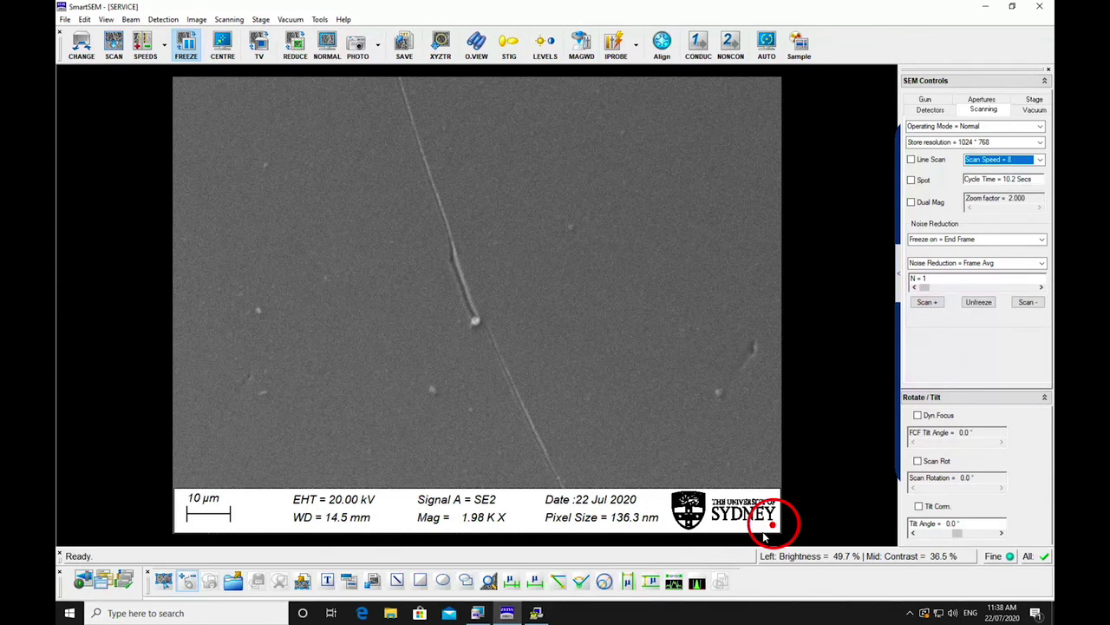
Start File > Save Image as TIFF, choose a save folder on This PC and dismiss the folder error.
left_click(65, 19)
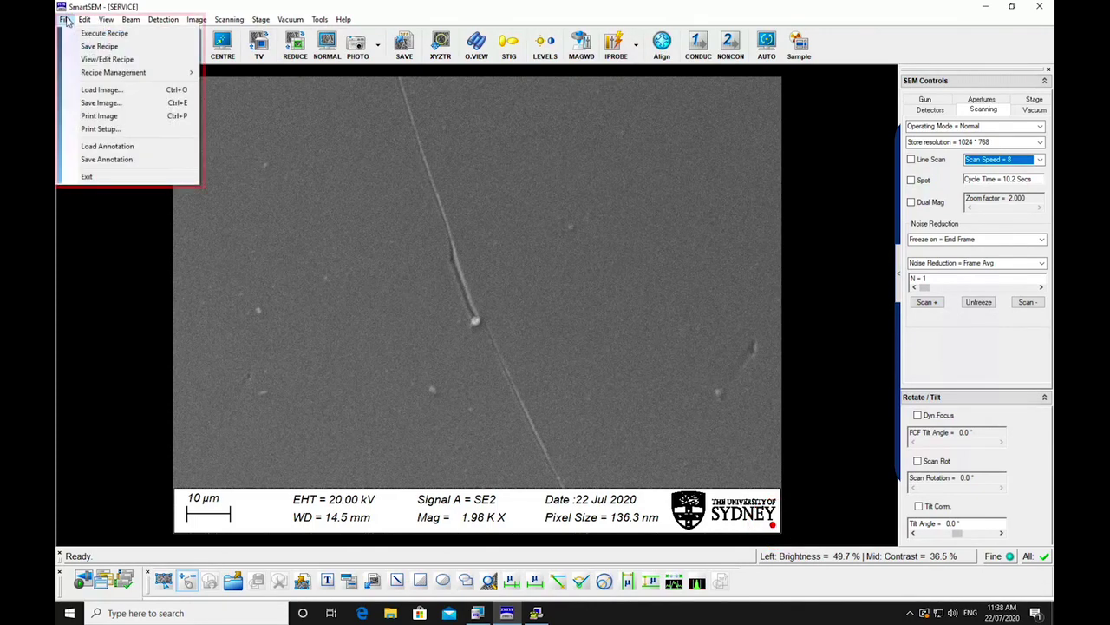
left_click(98, 104)
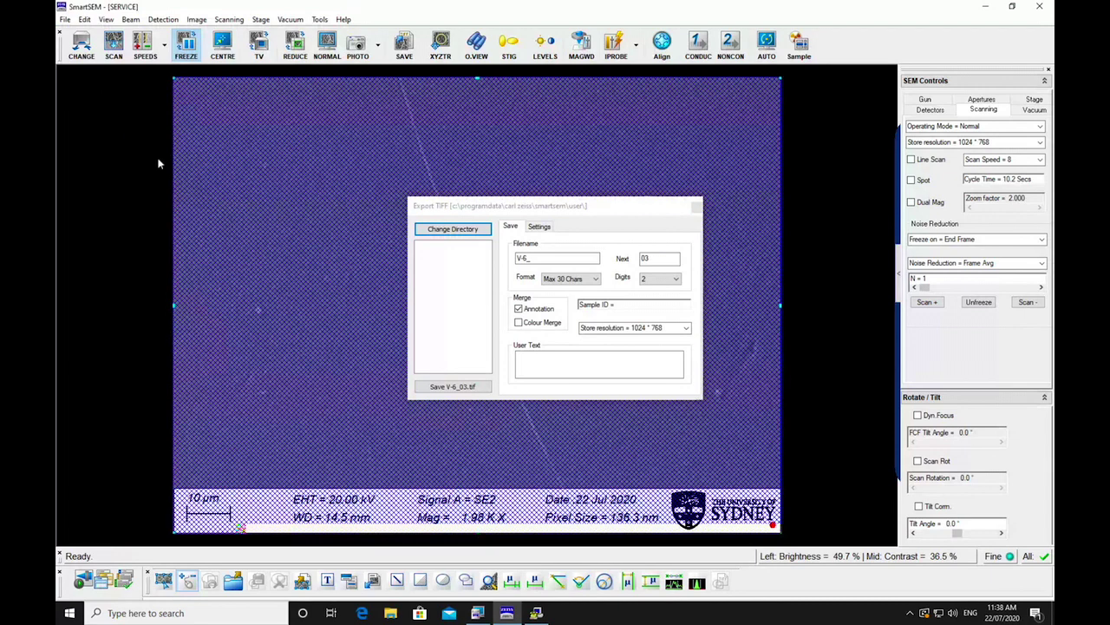
left_click(452, 230)
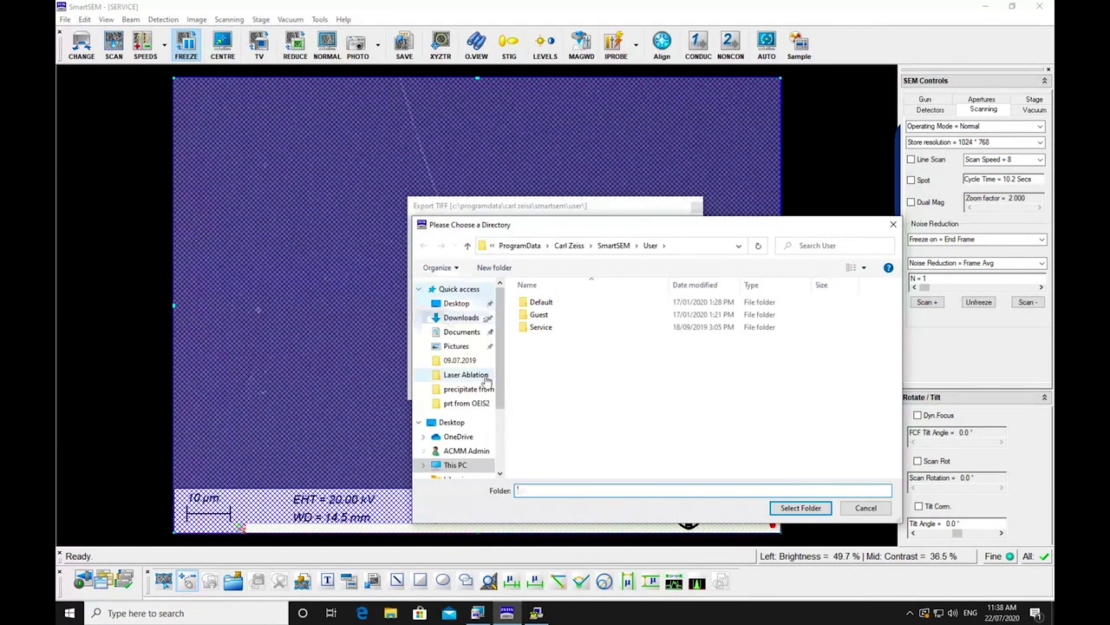
left_click(454, 465)
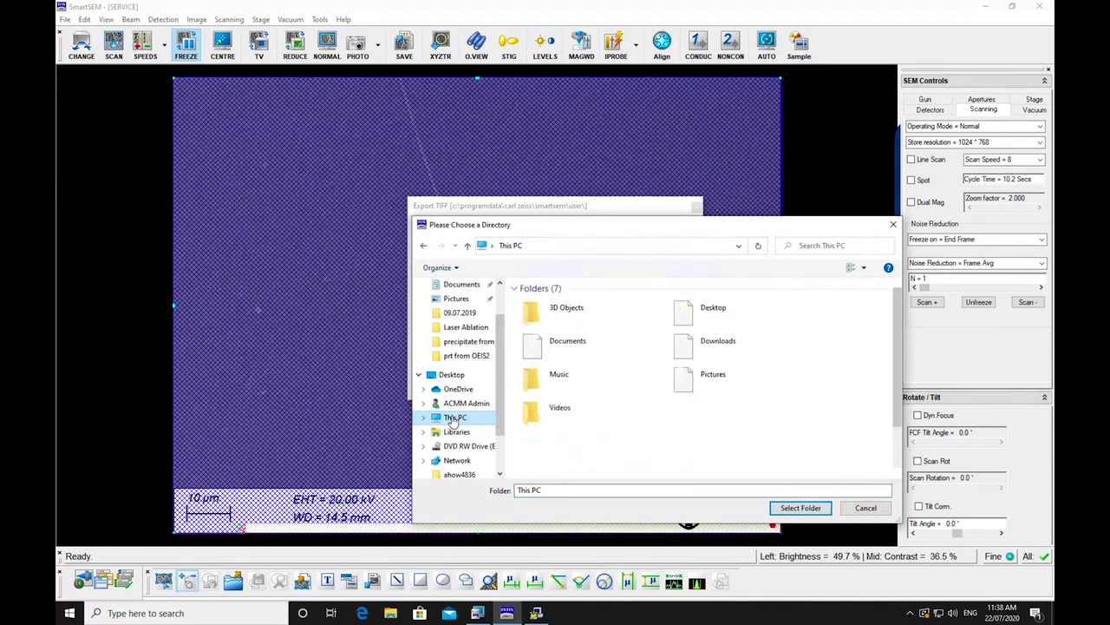
scroll(634, 466, "down", 2)
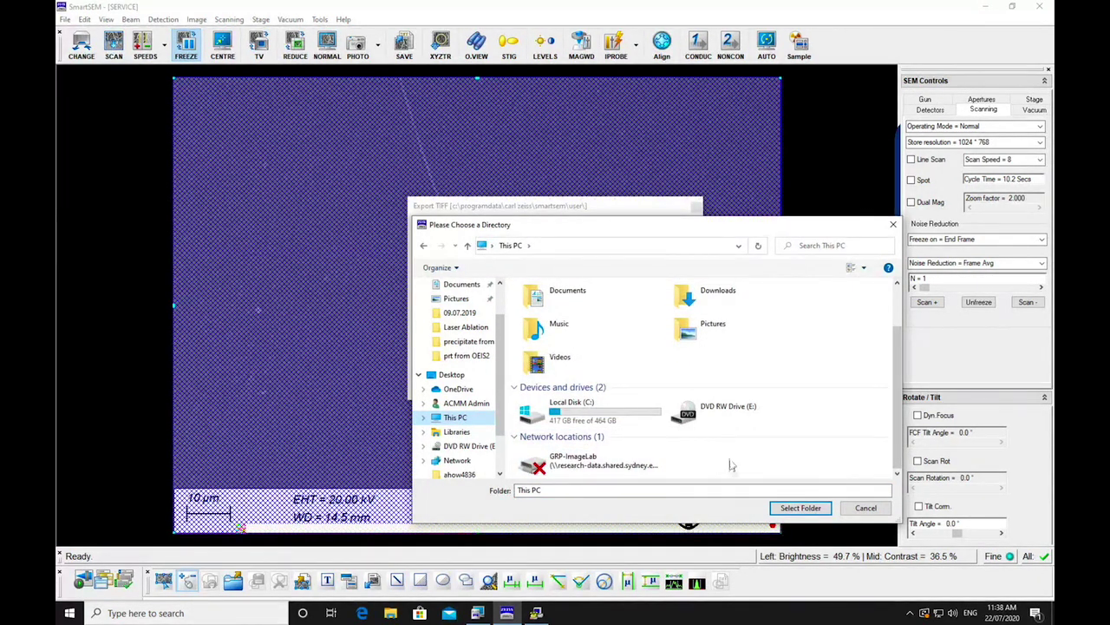
left_click(800, 508)
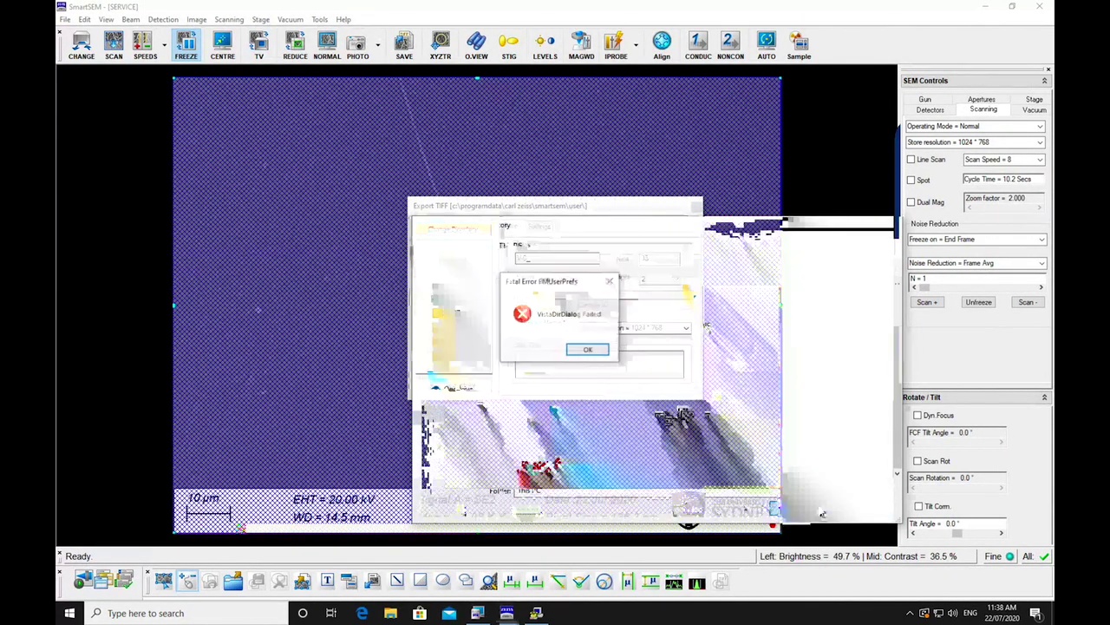
left_click(586, 350)
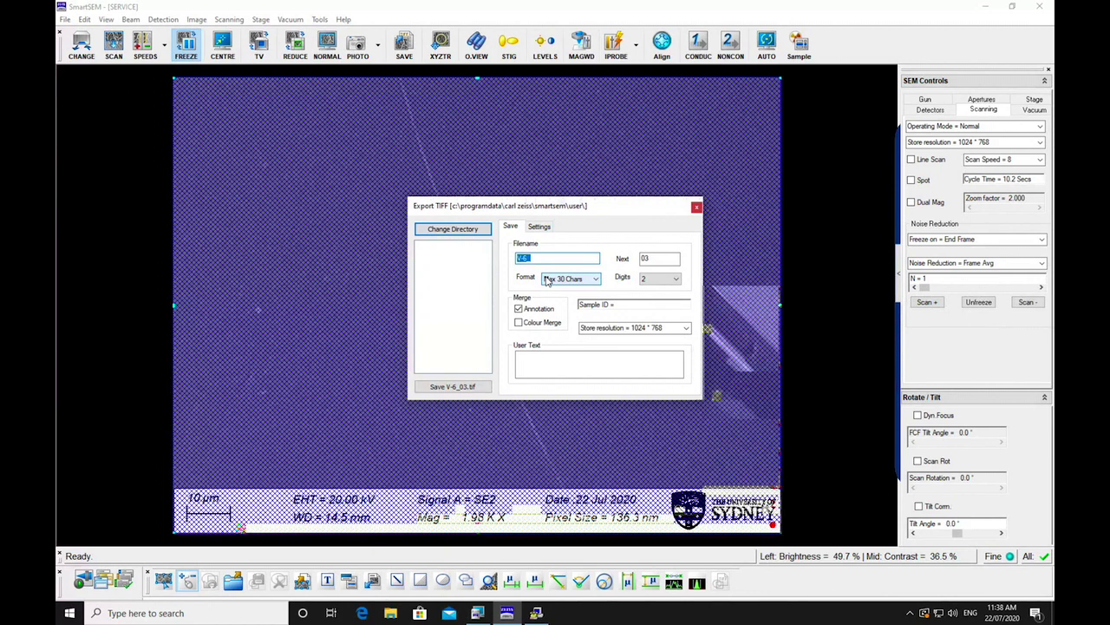
Name the file 'sample name_' with number 01 and save the TIFF.
type("sample name_")
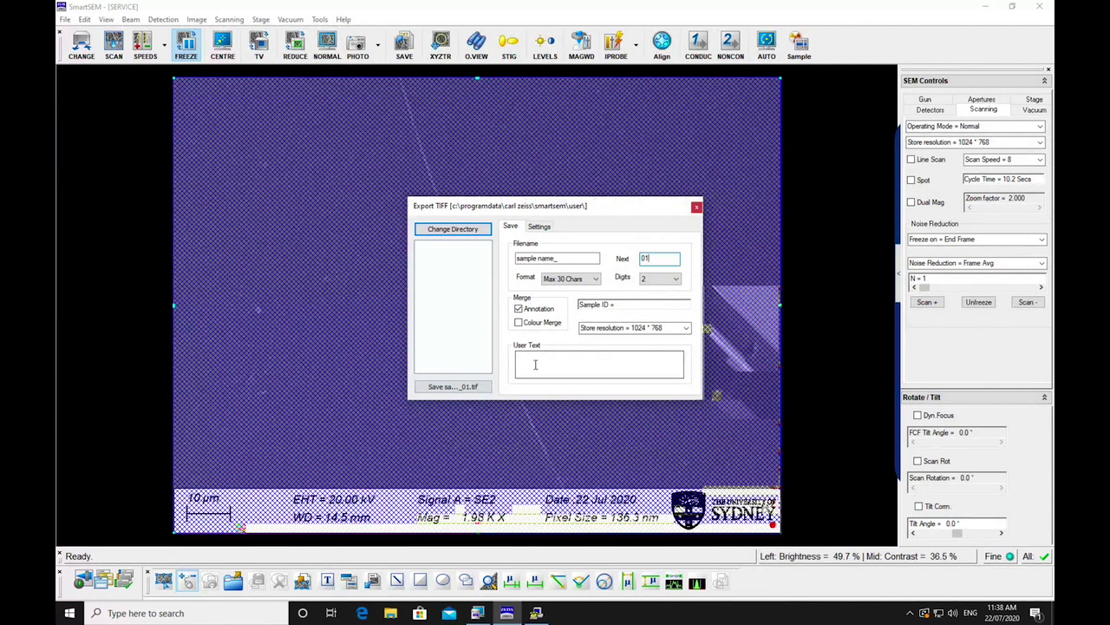
left_click(441, 385)
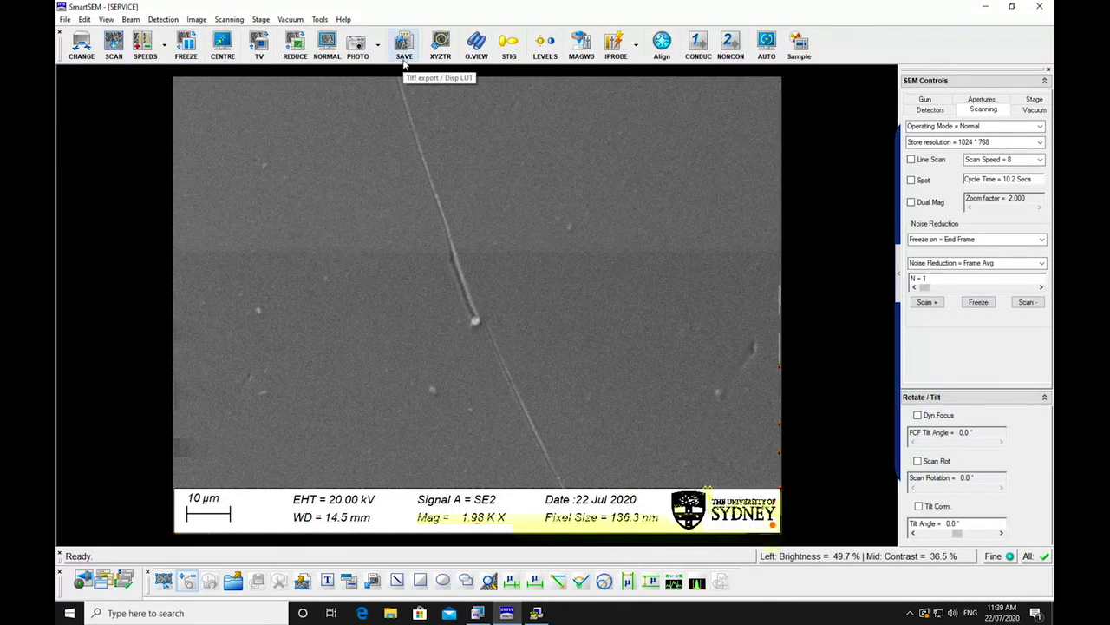
left_click(404, 42)
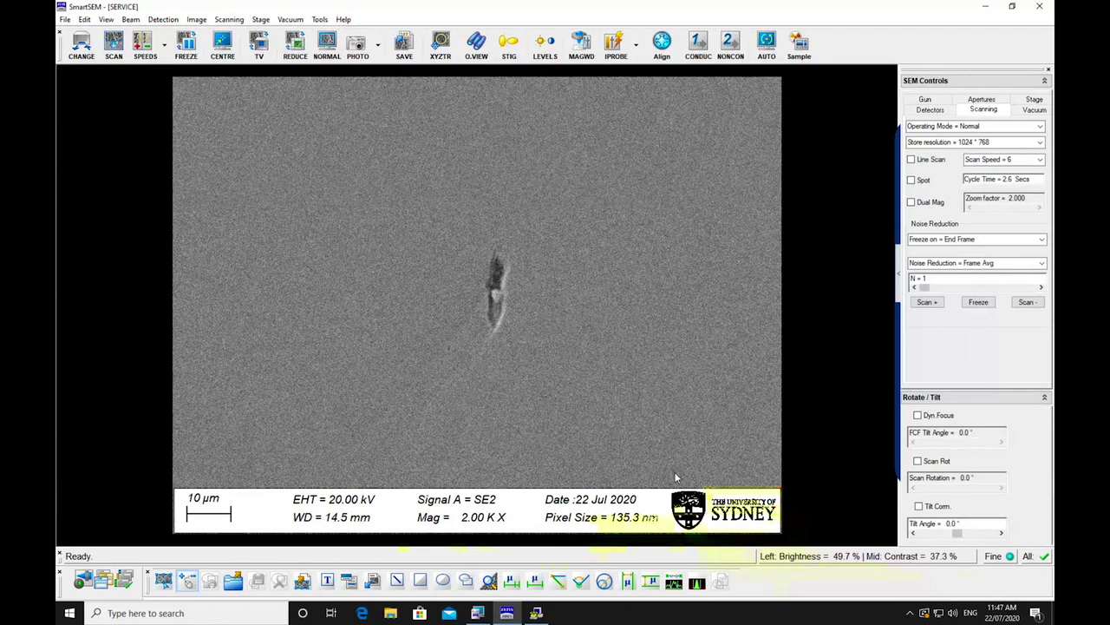
Choose Shutdown Gun from the All status item, then set Signal A to TV.
left_click(1029, 558)
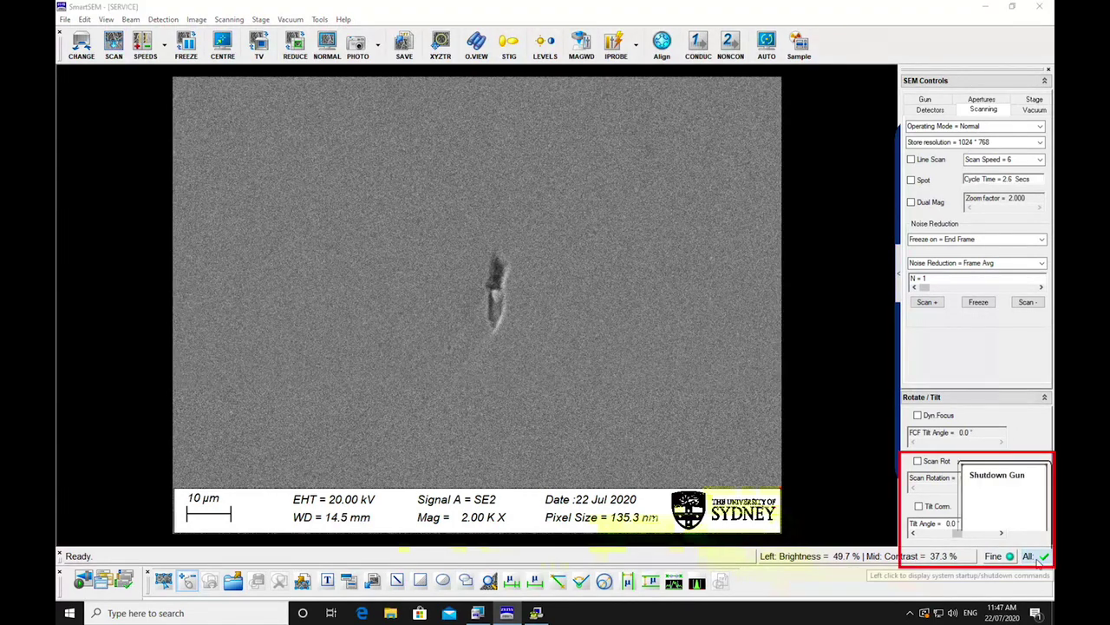
left_click(1018, 477)
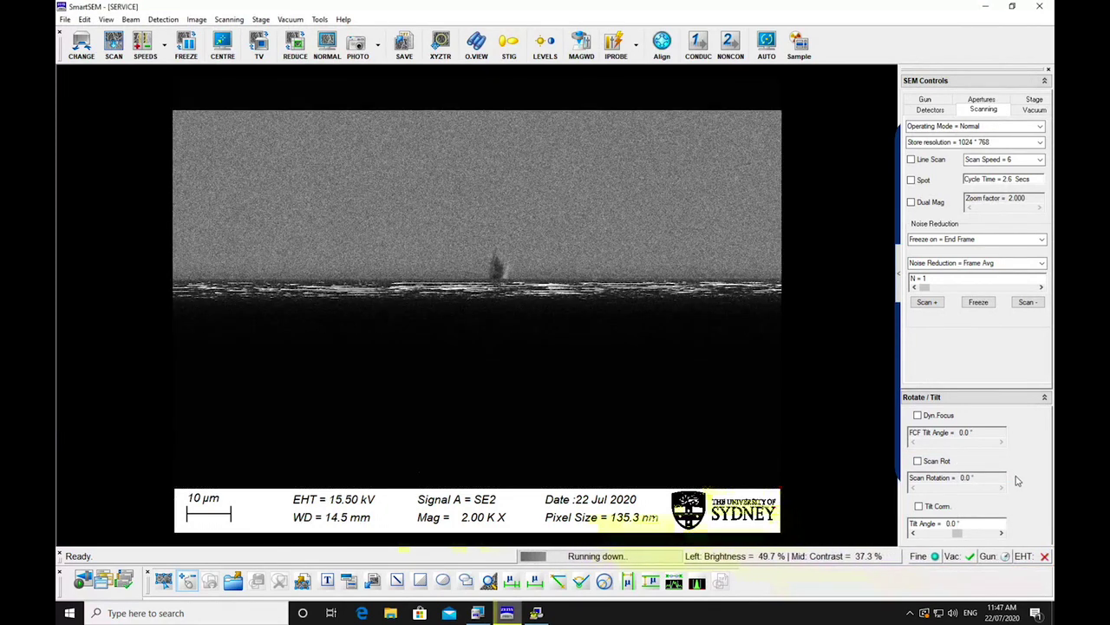
double_click(485, 501)
left_click(467, 508)
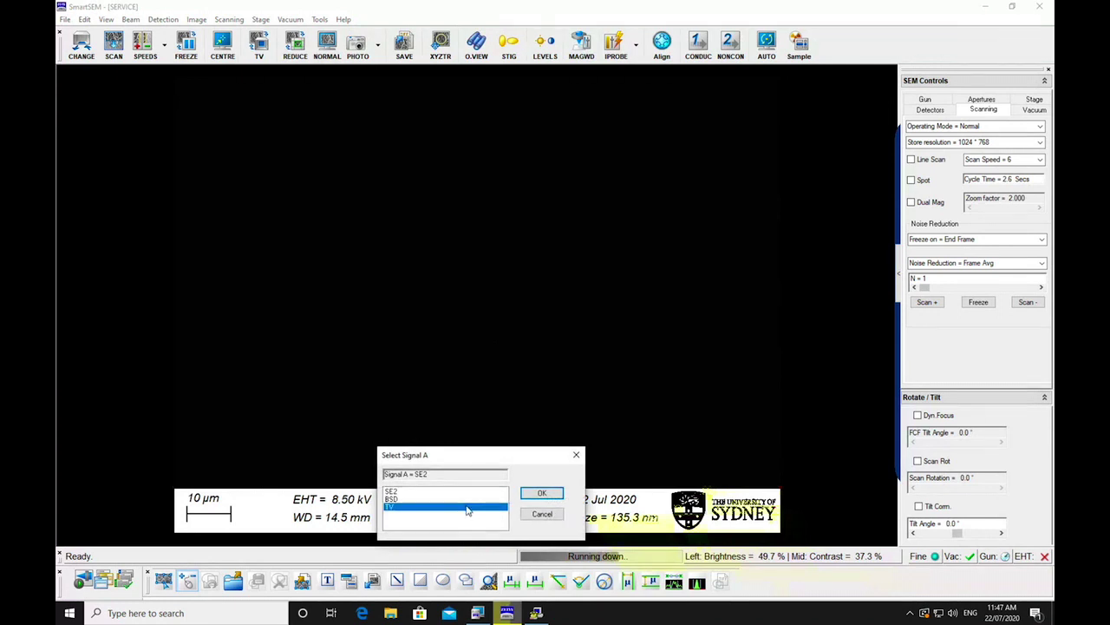
left_click(542, 494)
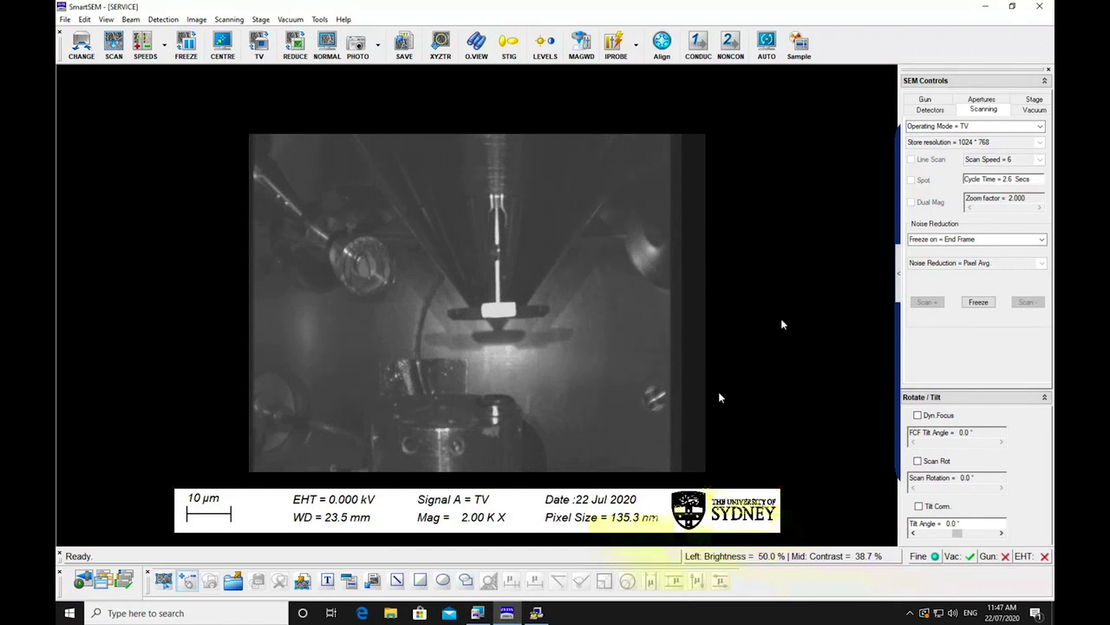
Show the Stage tab coordinates, then choose Vent from the Vac status item and confirm Yes.
left_click(1025, 99)
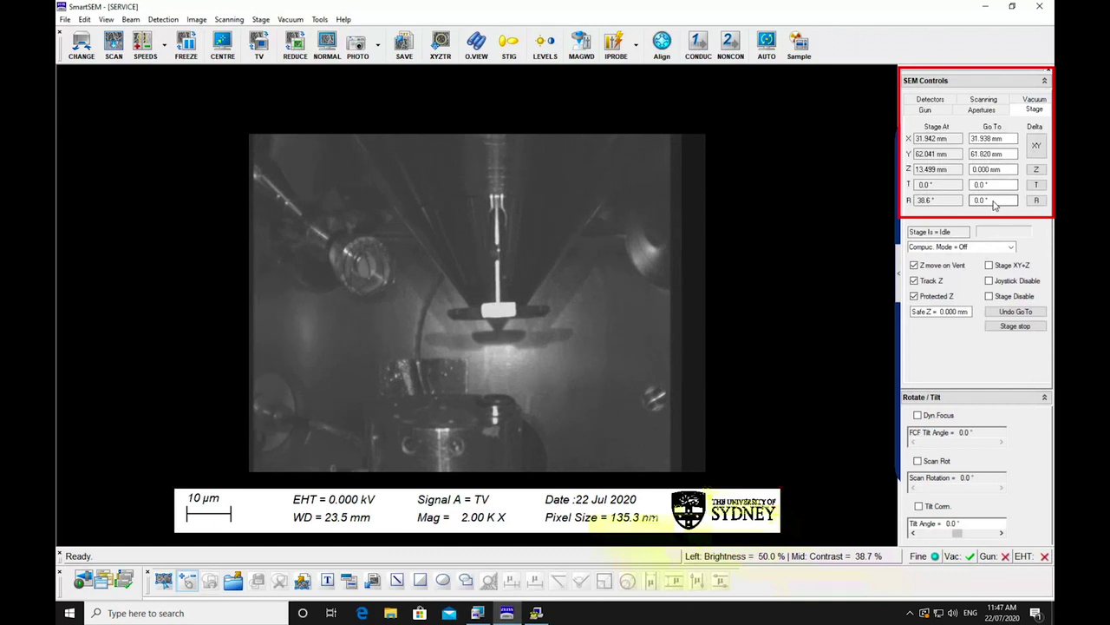
left_click(963, 556)
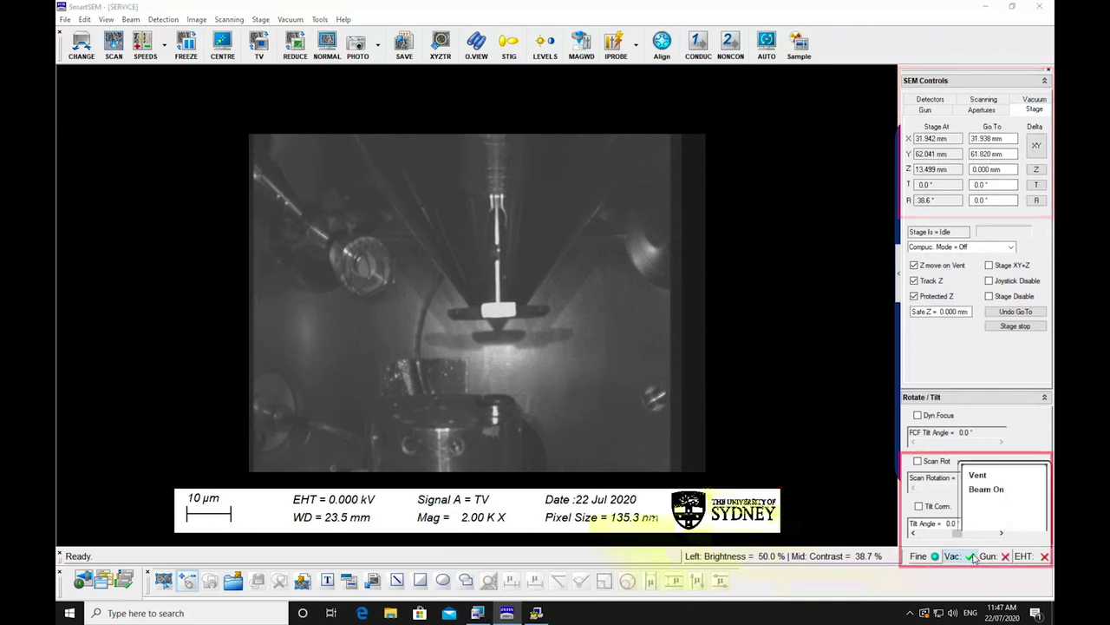
left_click(996, 479)
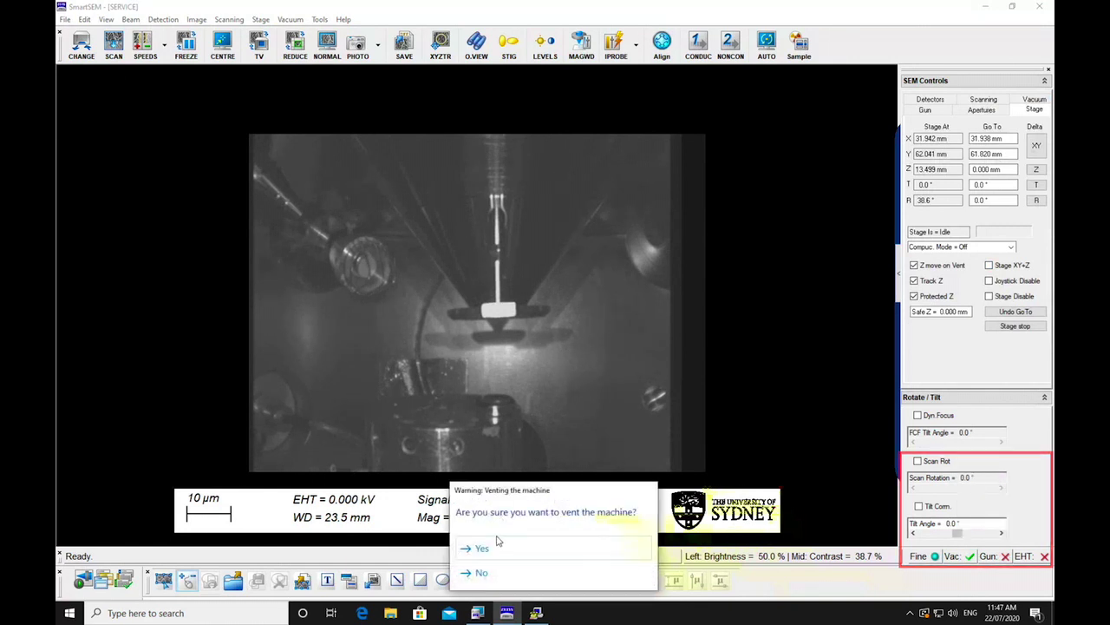
left_click(532, 547)
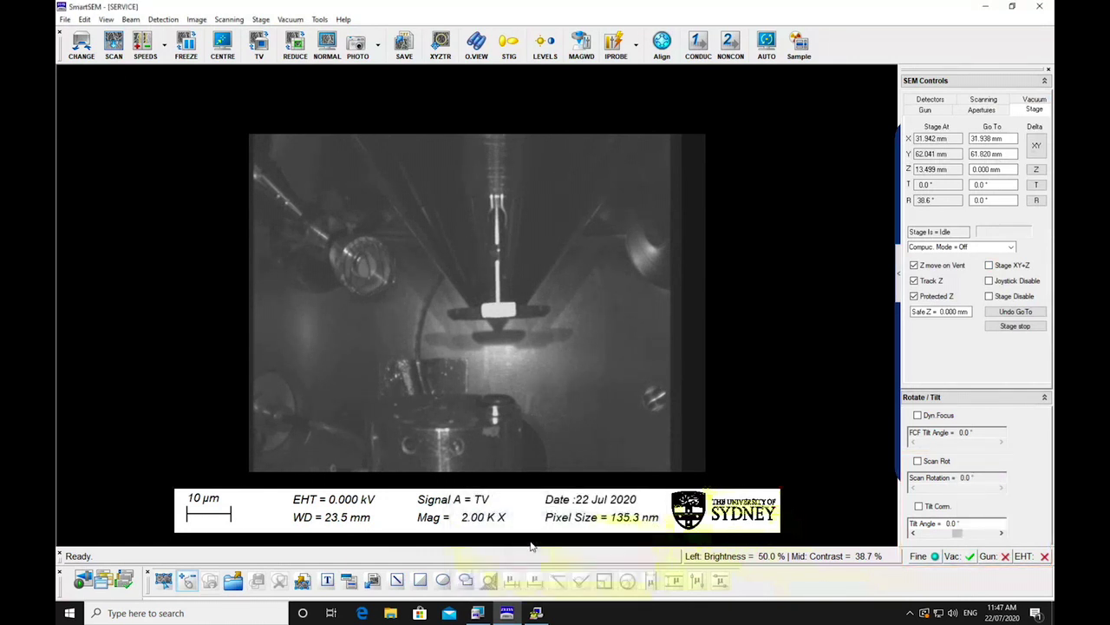